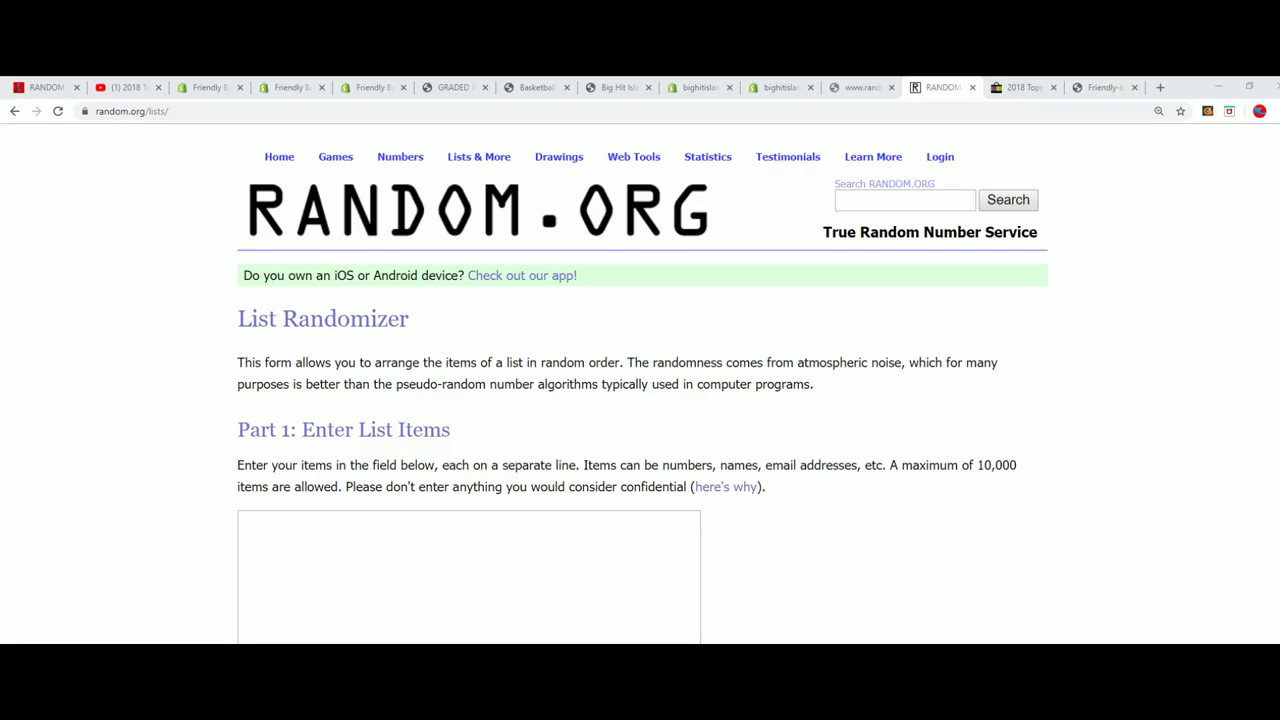
Step: Copy the JORDAN QUEST number column, ending at 131, into the List Randomizer's item field
key("alt+Tab")
mouse_move(322, 114)
left_mouse_down()
mouse_move(380, 334)
mouse_move(380, 660)
left_mouse_up()
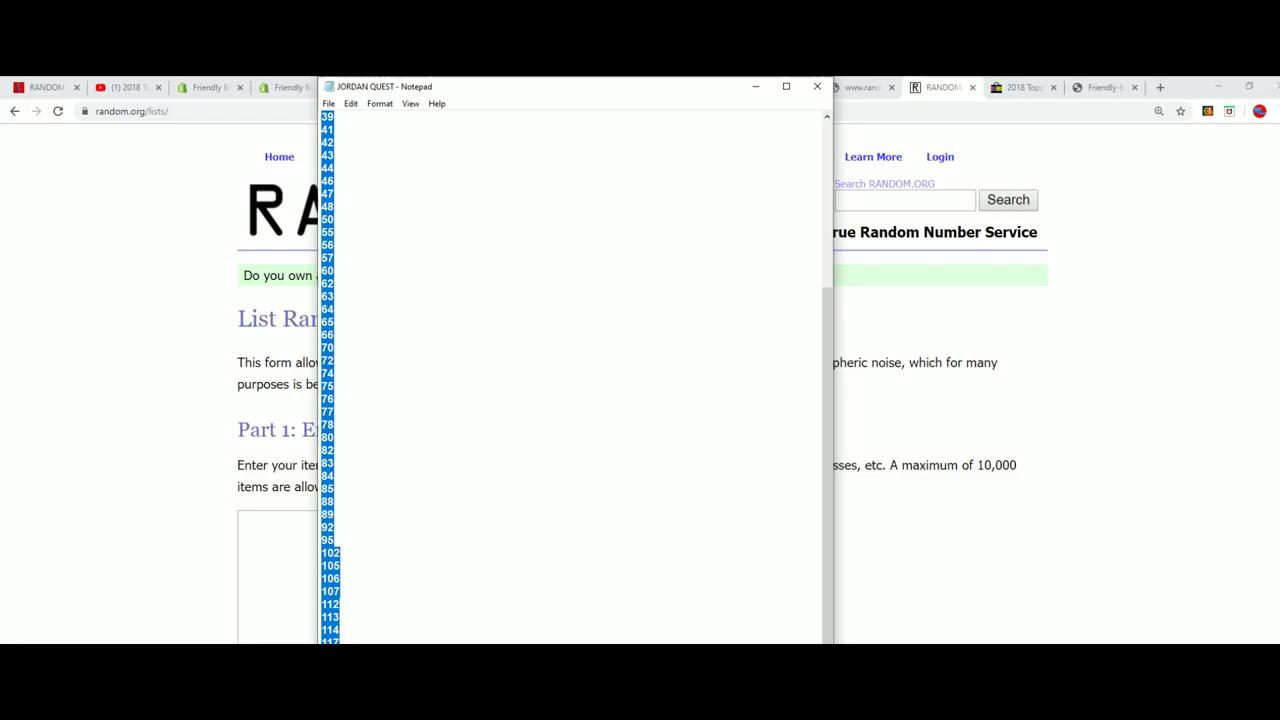
right_click(326, 528)
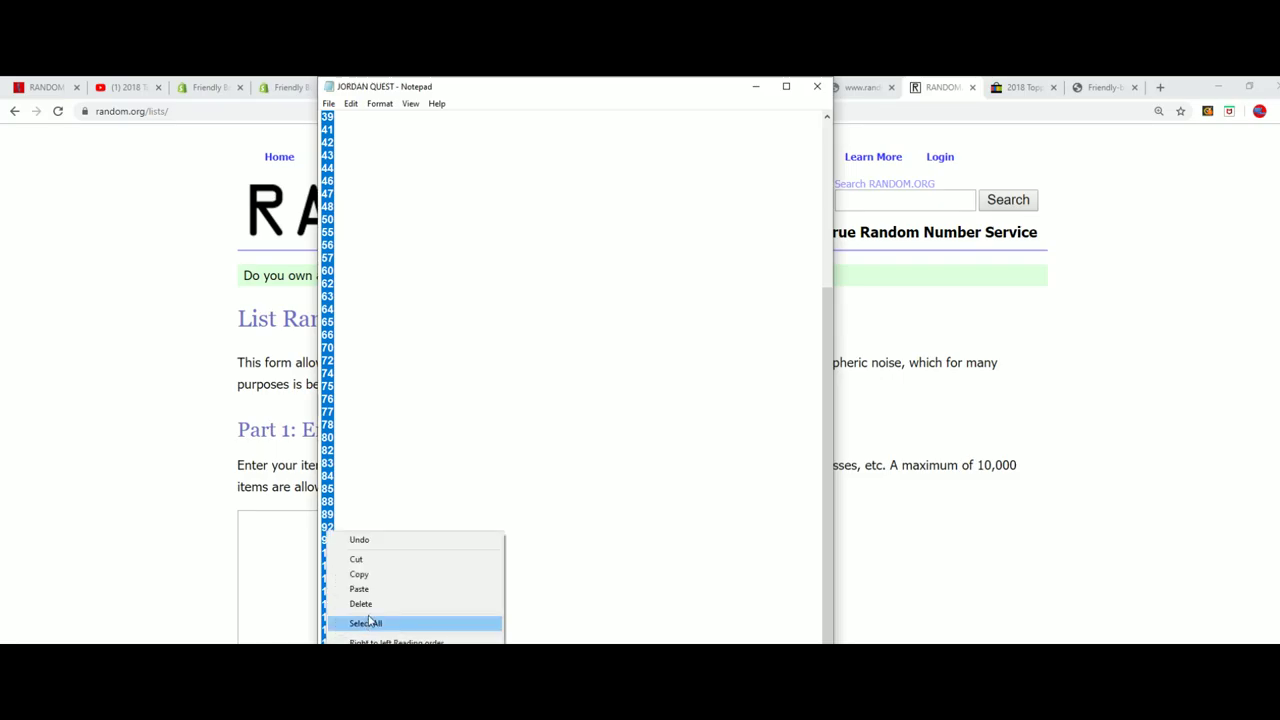
left_click(371, 577)
left_click(257, 535)
right_click(252, 522)
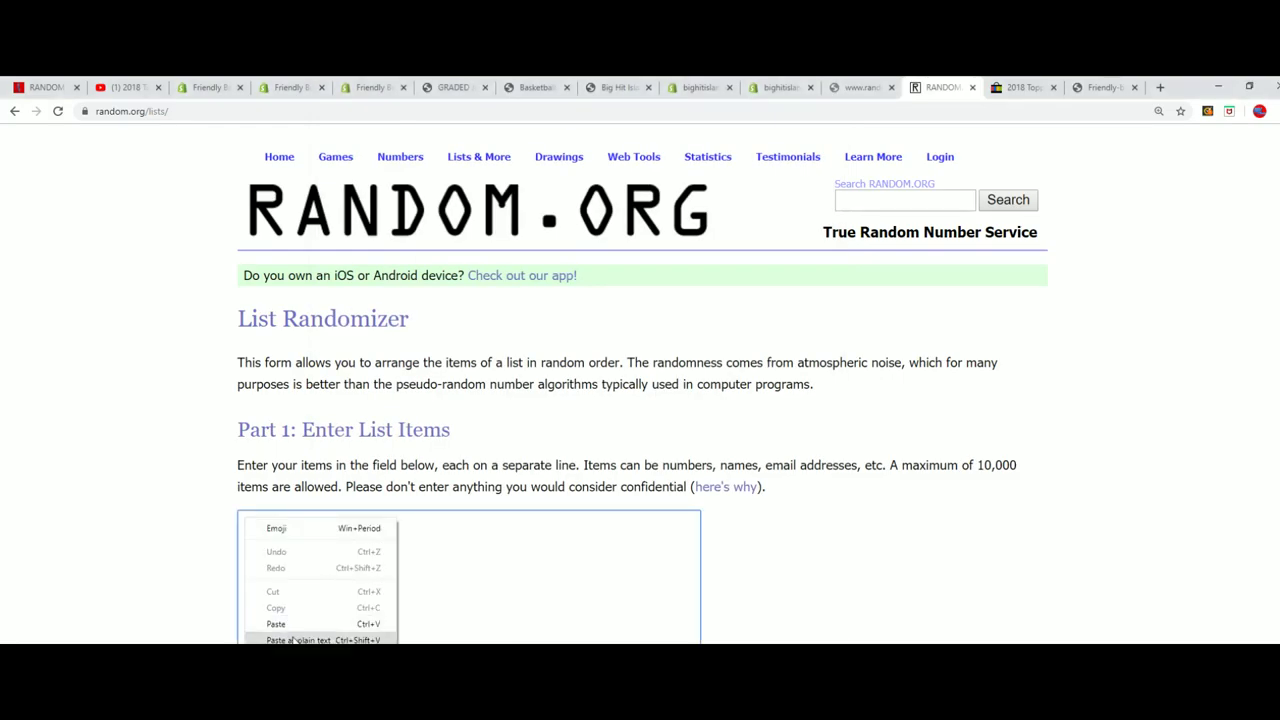
left_click(290, 617)
Step: Reshuffle the 69-number list until 105 comes first, then select that top result
scroll(283, 560, "down", 2)
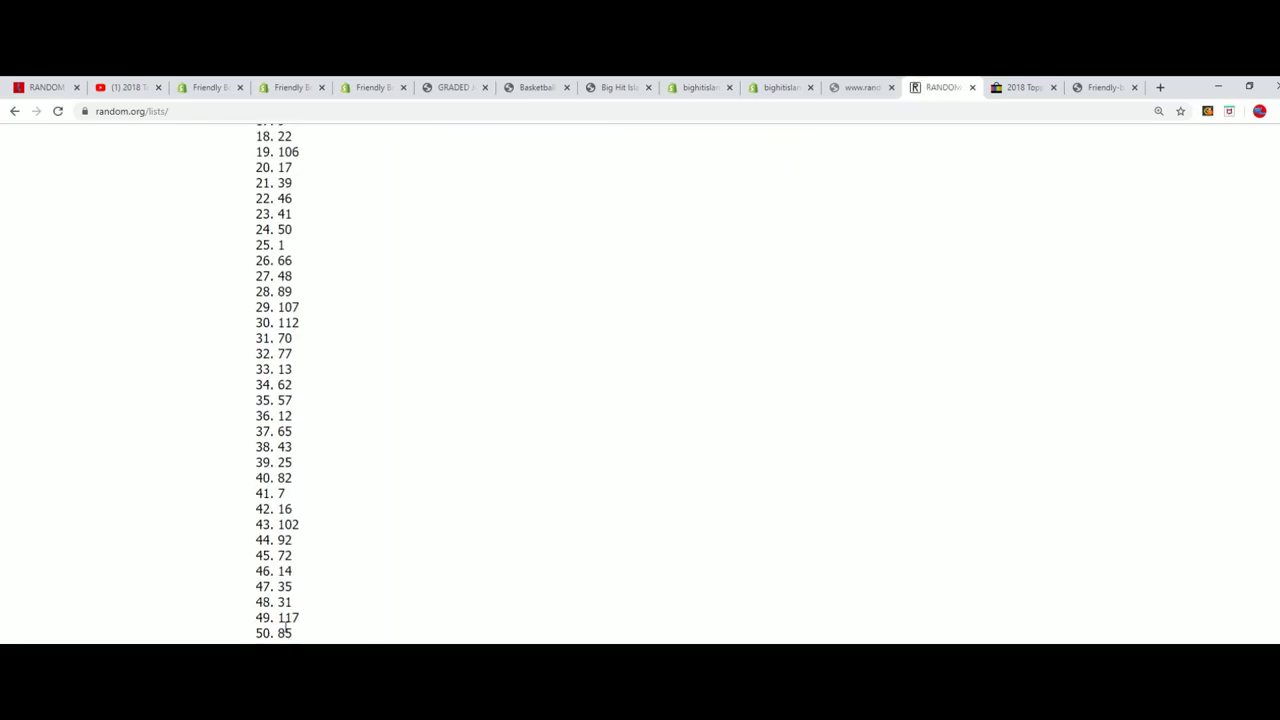
key("F5")
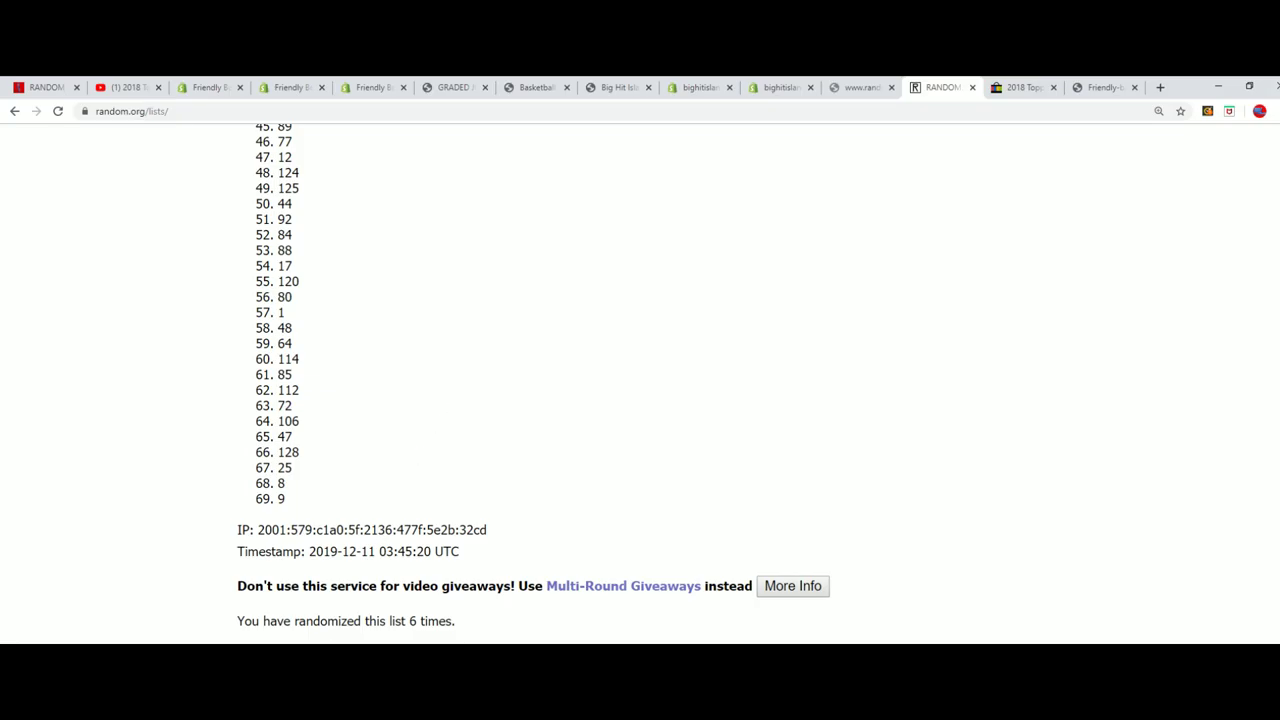
key("F5")
left_click_drag(316, 398, 213, 381)
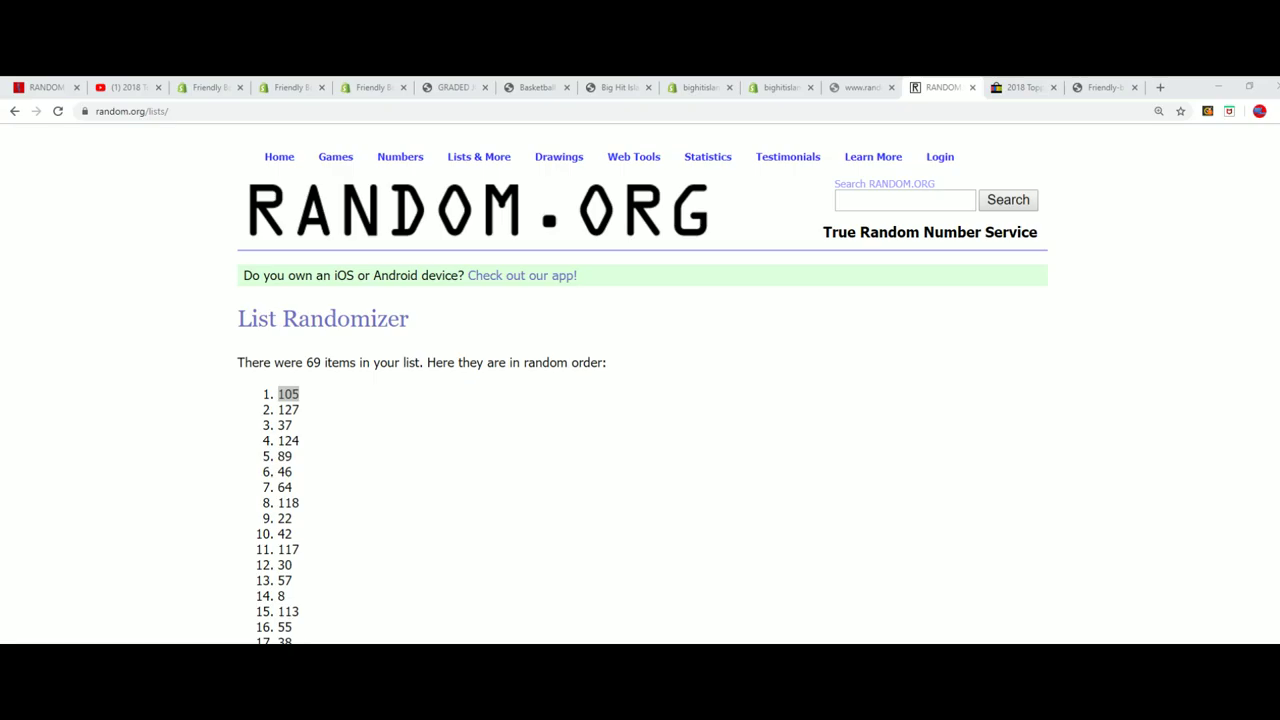
Step: Delete the 105 entry from the JORDAN QUEST notes and save the file
key("alt+Tab")
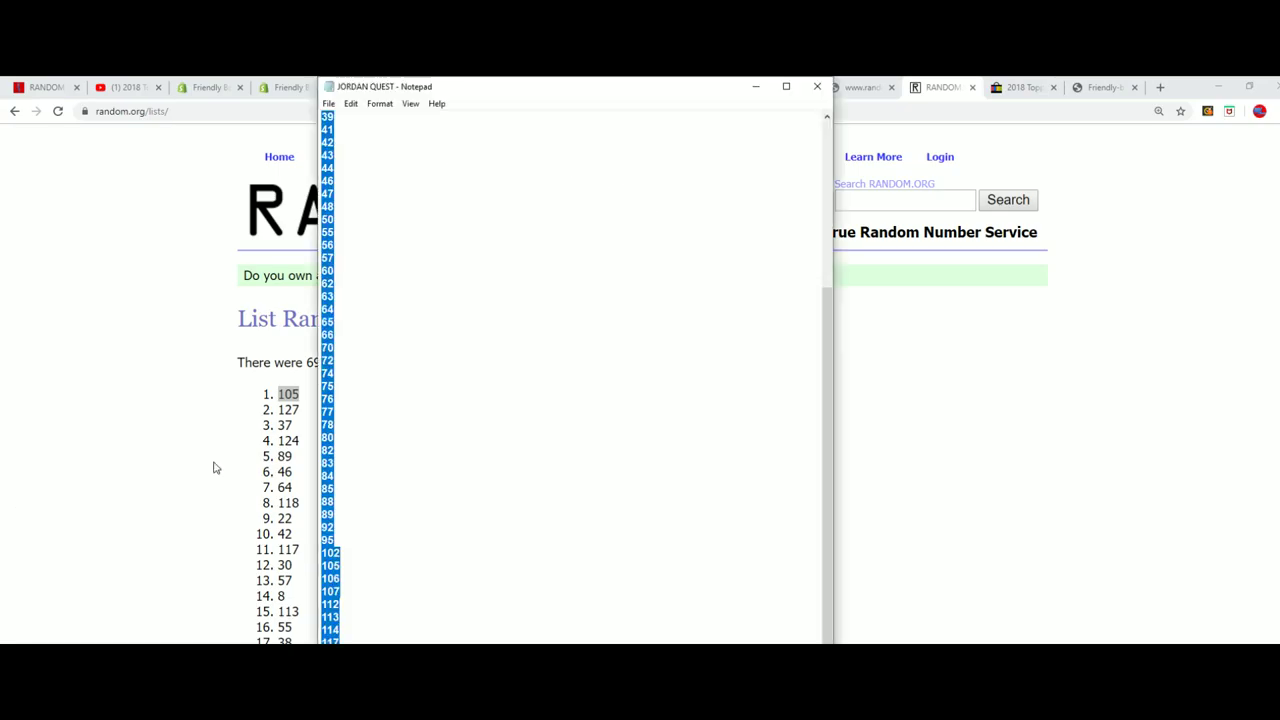
left_click(362, 557)
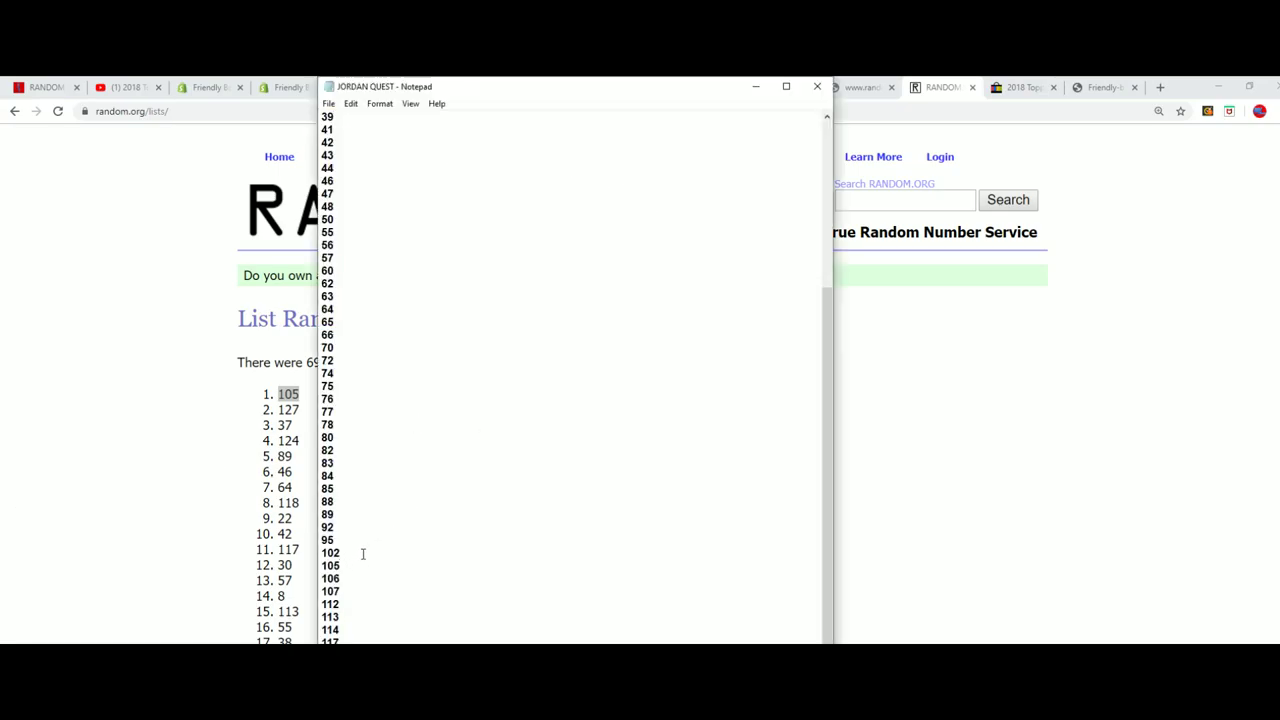
key("BackSpace")
key("BackSpace")
key("BackSpace")
scroll(362, 553, "up", 2)
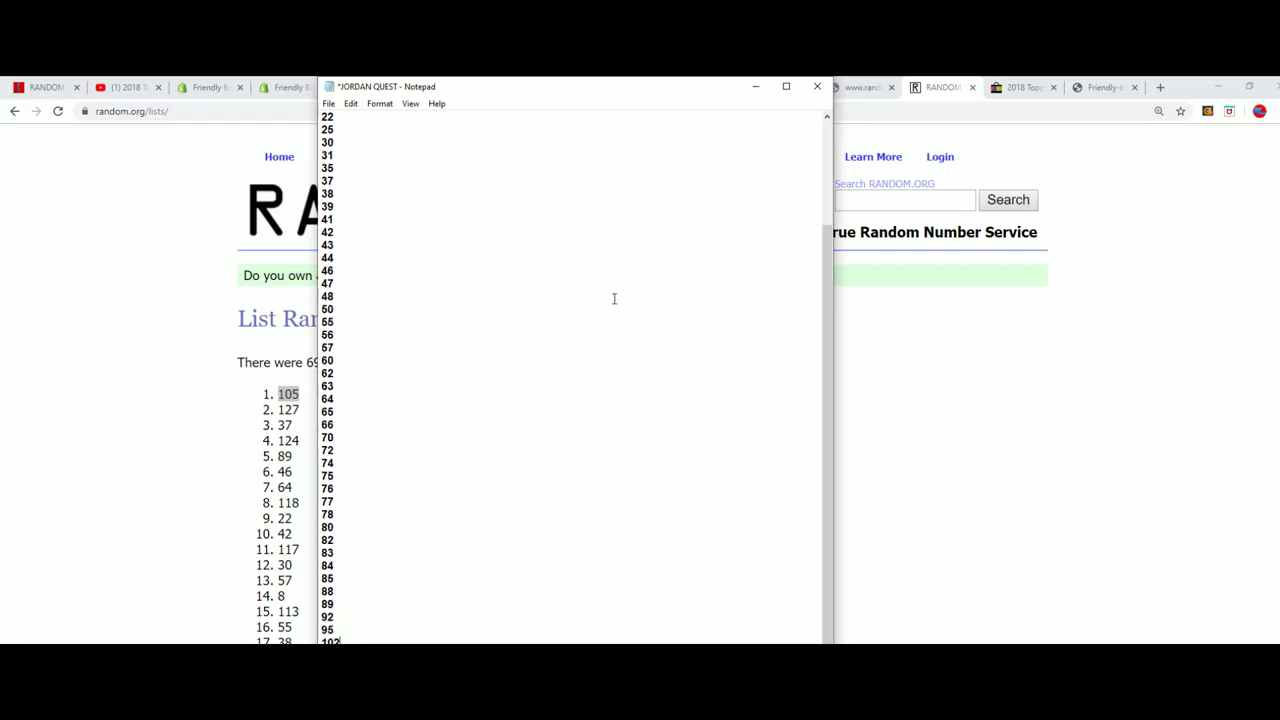
scroll(614, 298, "up", 4)
left_click(329, 104)
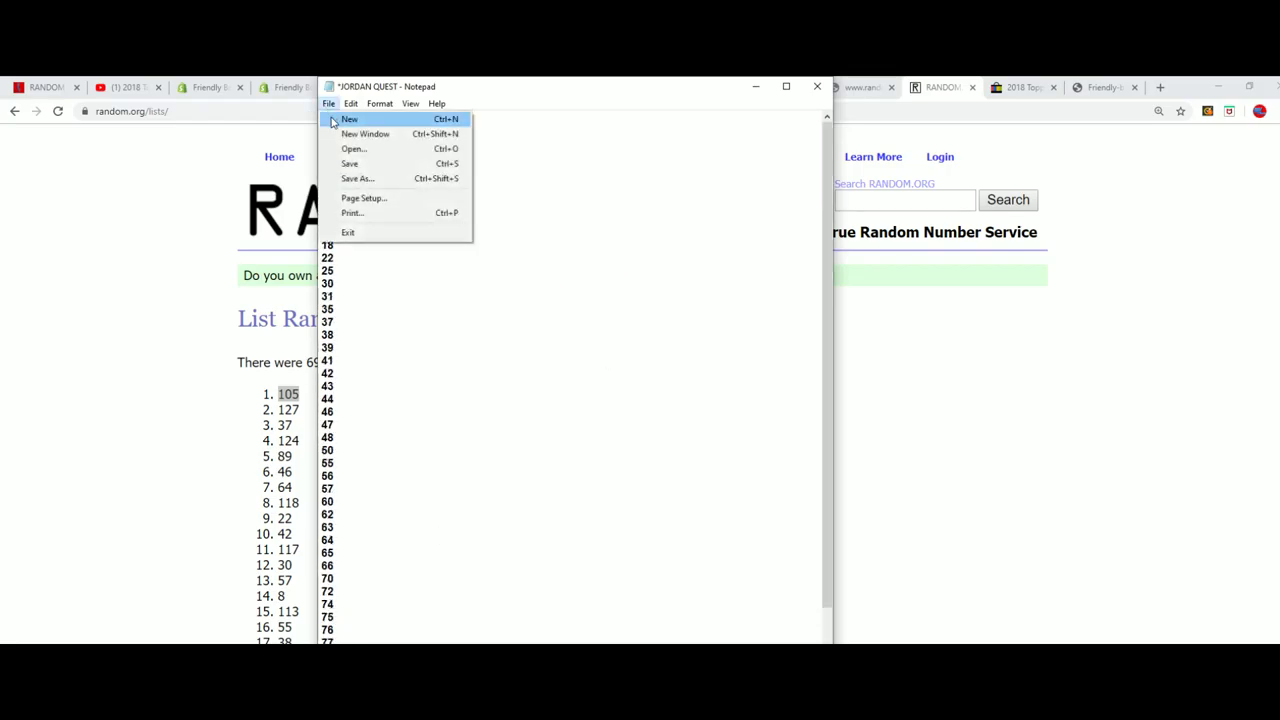
left_click(349, 163)
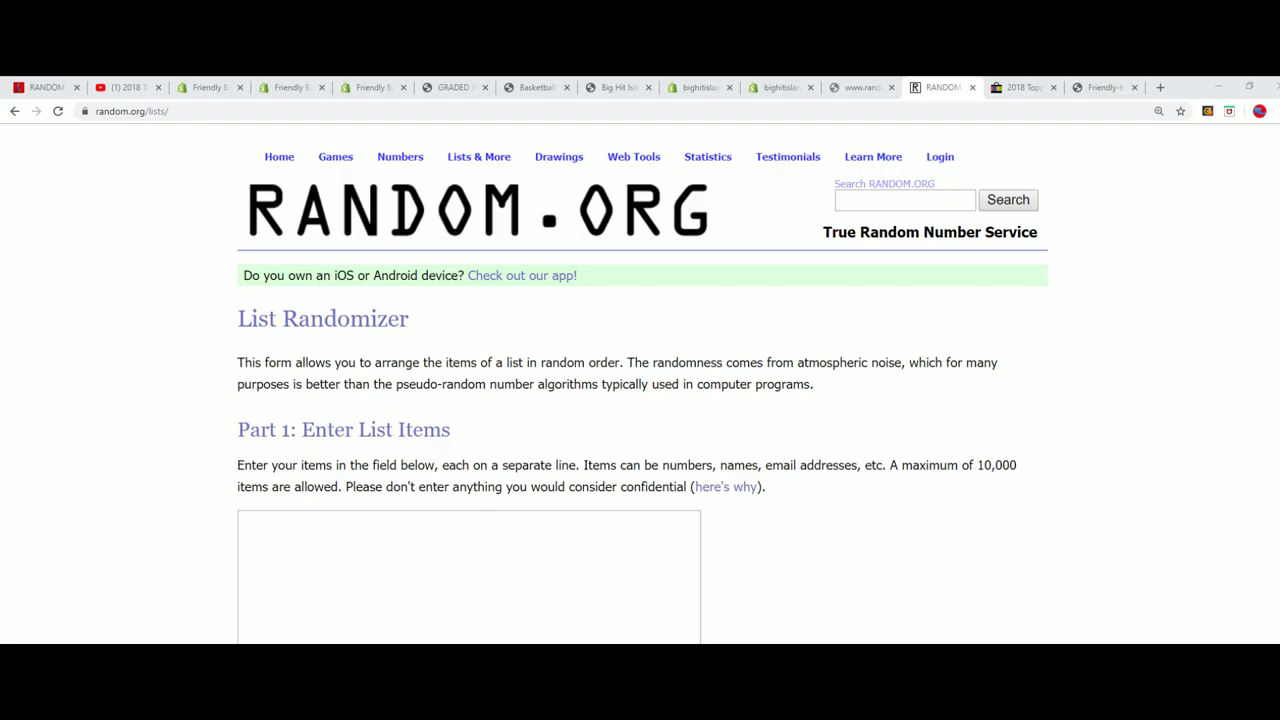
Step: Copy the 19 owner names from the card-list notes into the List Randomizer field
key("alt+Tab")
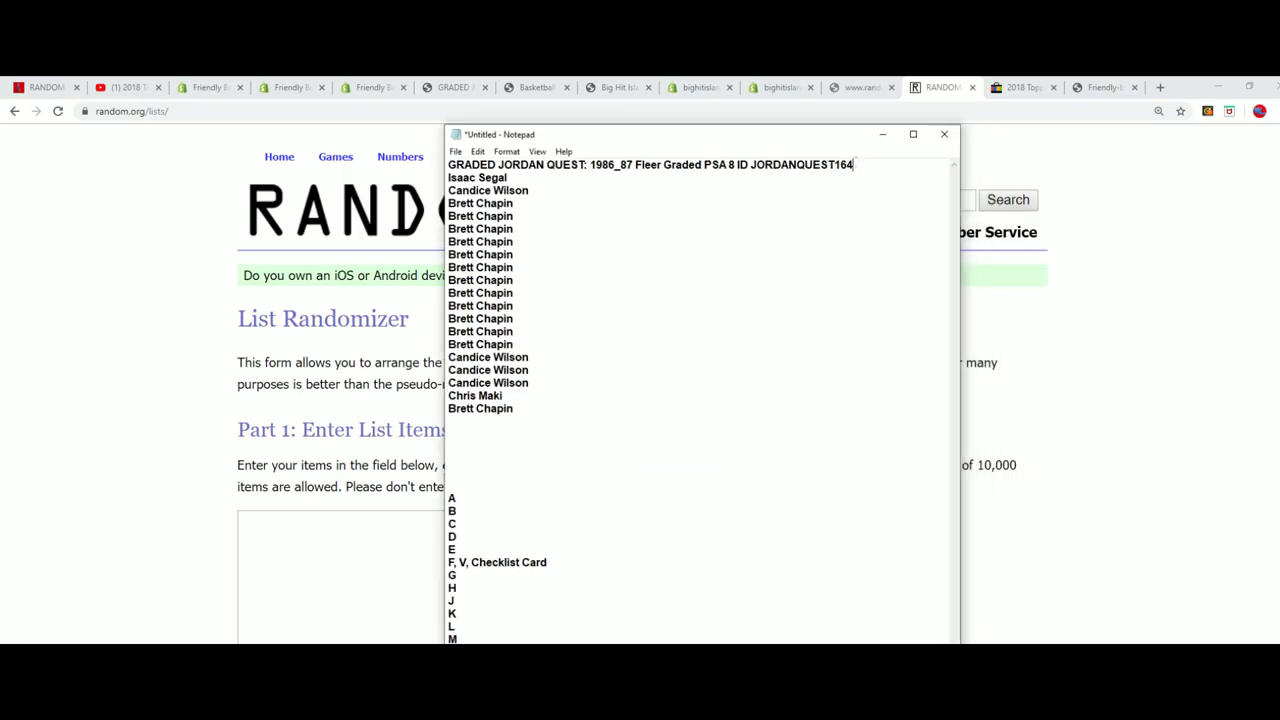
key("shift+Left")
key("shift+Left")
key("shift+Left")
mouse_move(515, 409)
left_mouse_down()
mouse_move(543, 260)
mouse_move(449, 177)
left_mouse_up()
right_click(512, 205)
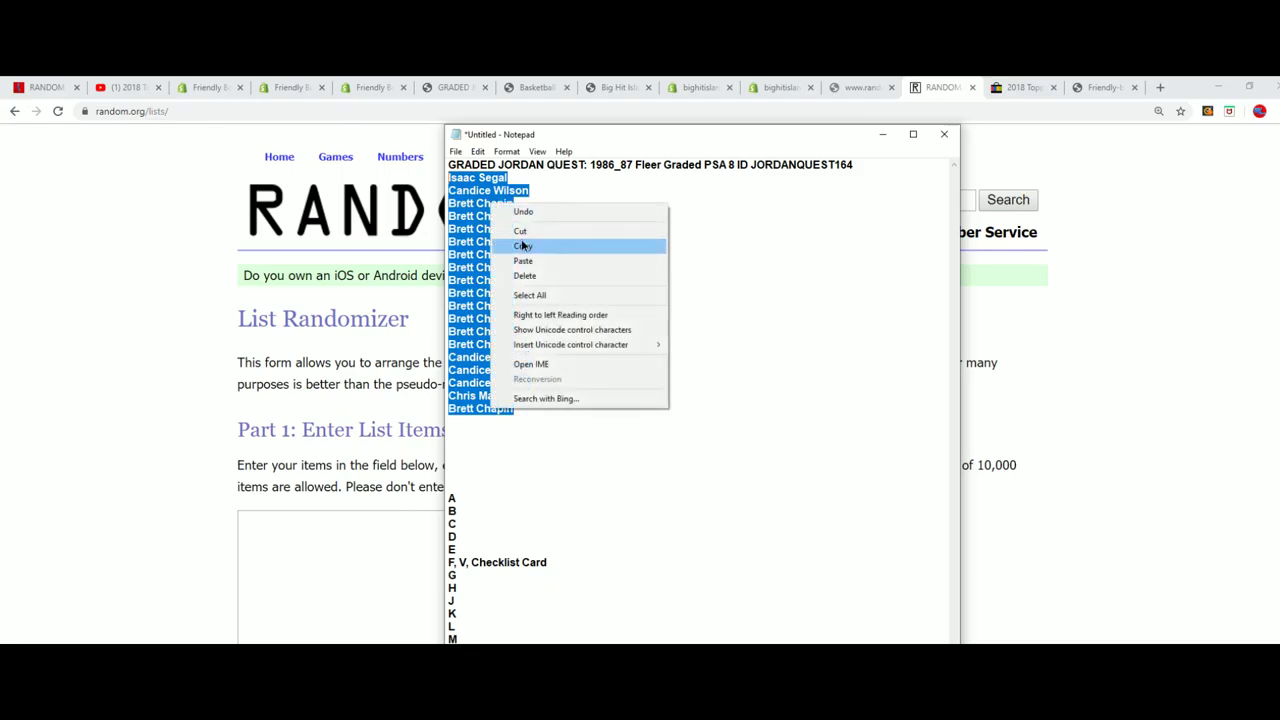
left_click(523, 246)
left_click(270, 545)
right_click(255, 528)
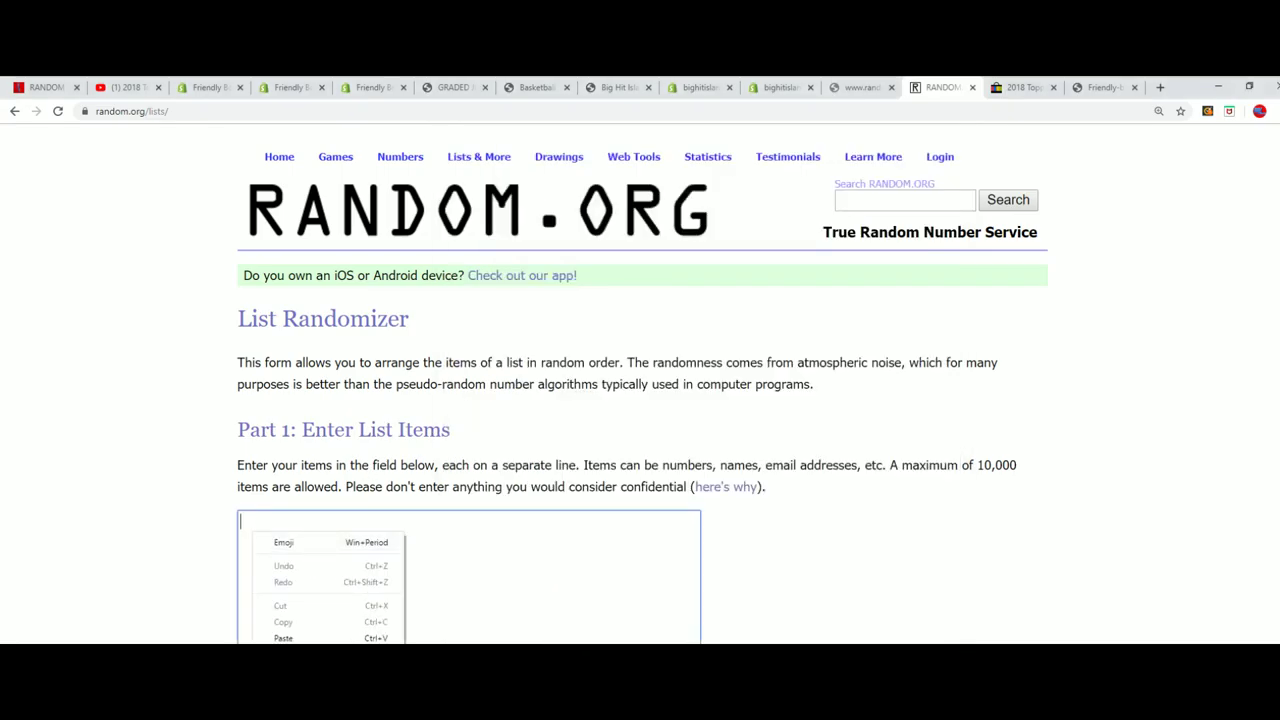
left_click(283, 638)
Step: Submit the owner names for randomizing and reshuffle them four more times
scroll(837, 506, "down", 2)
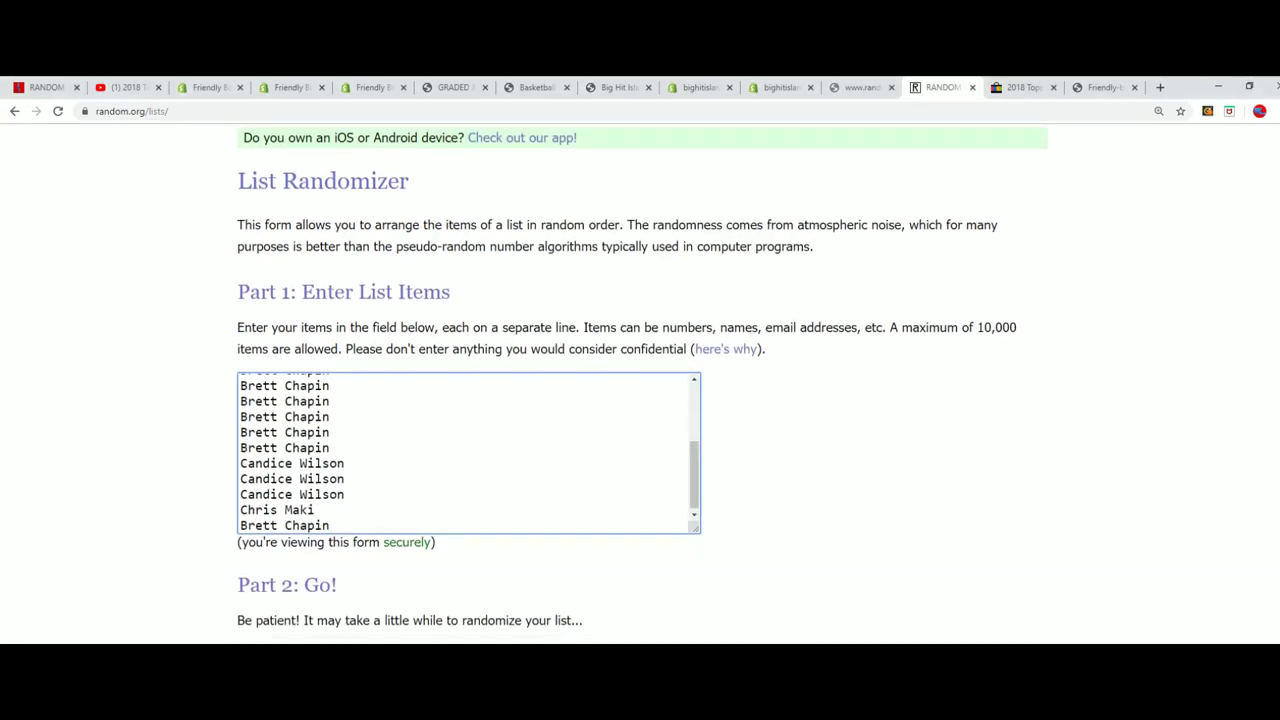
key("Tab")
key("Return")
key("F5")
key("F5")
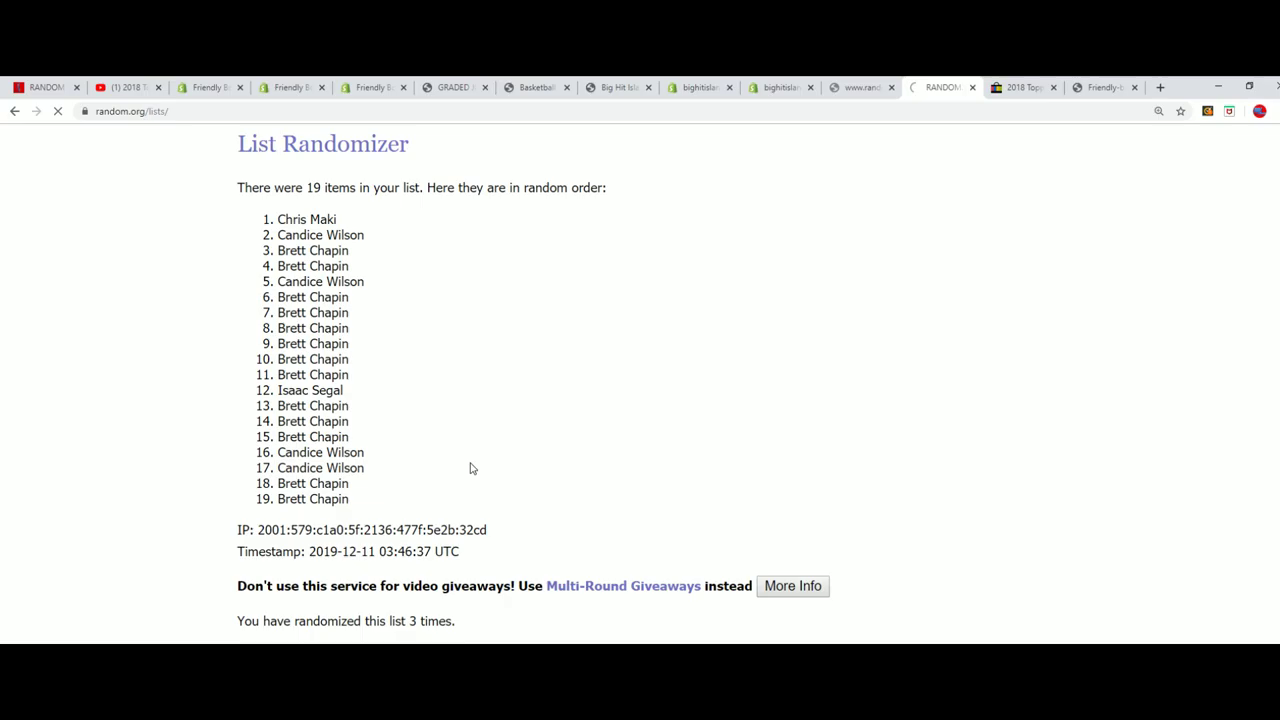
key("F5")
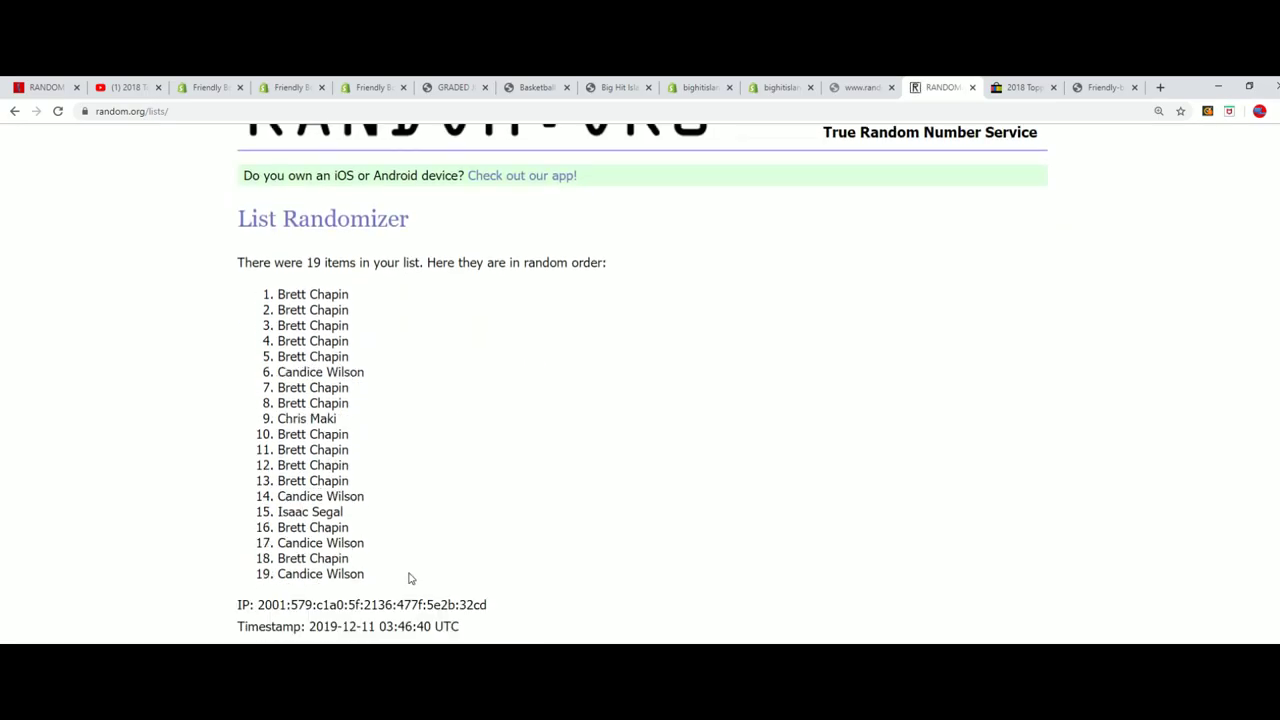
key("F5")
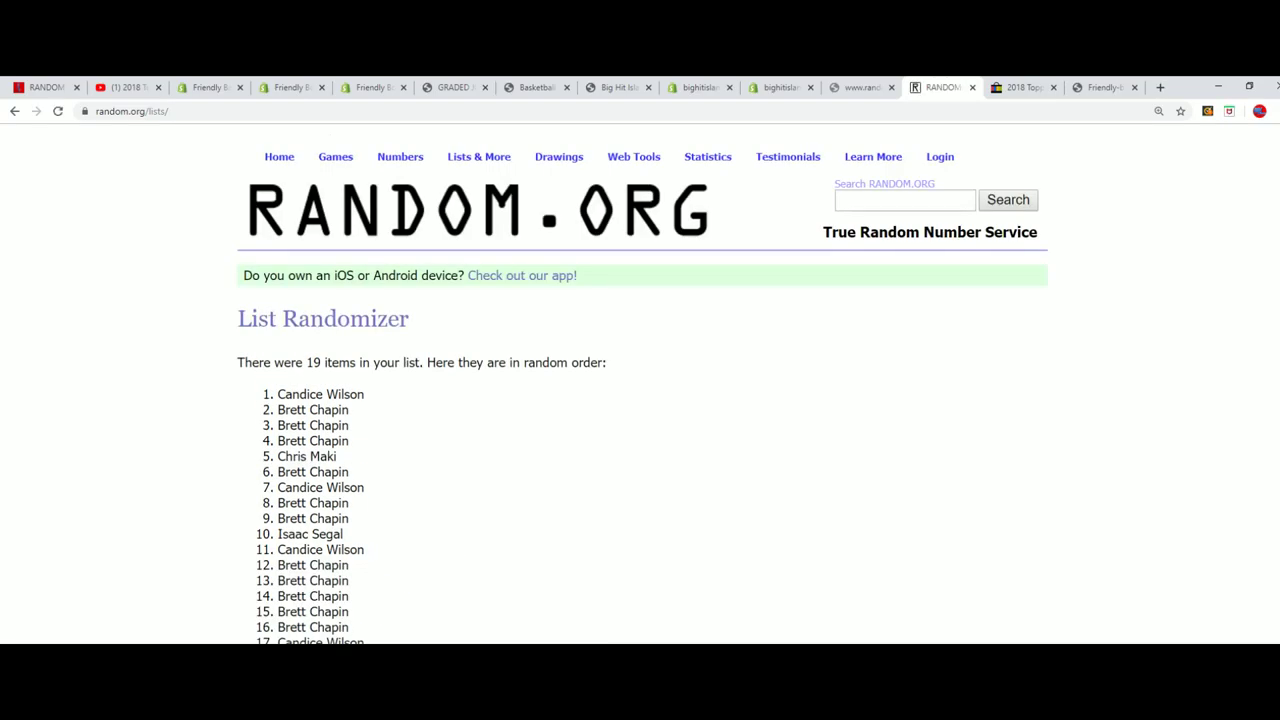
key("F5")
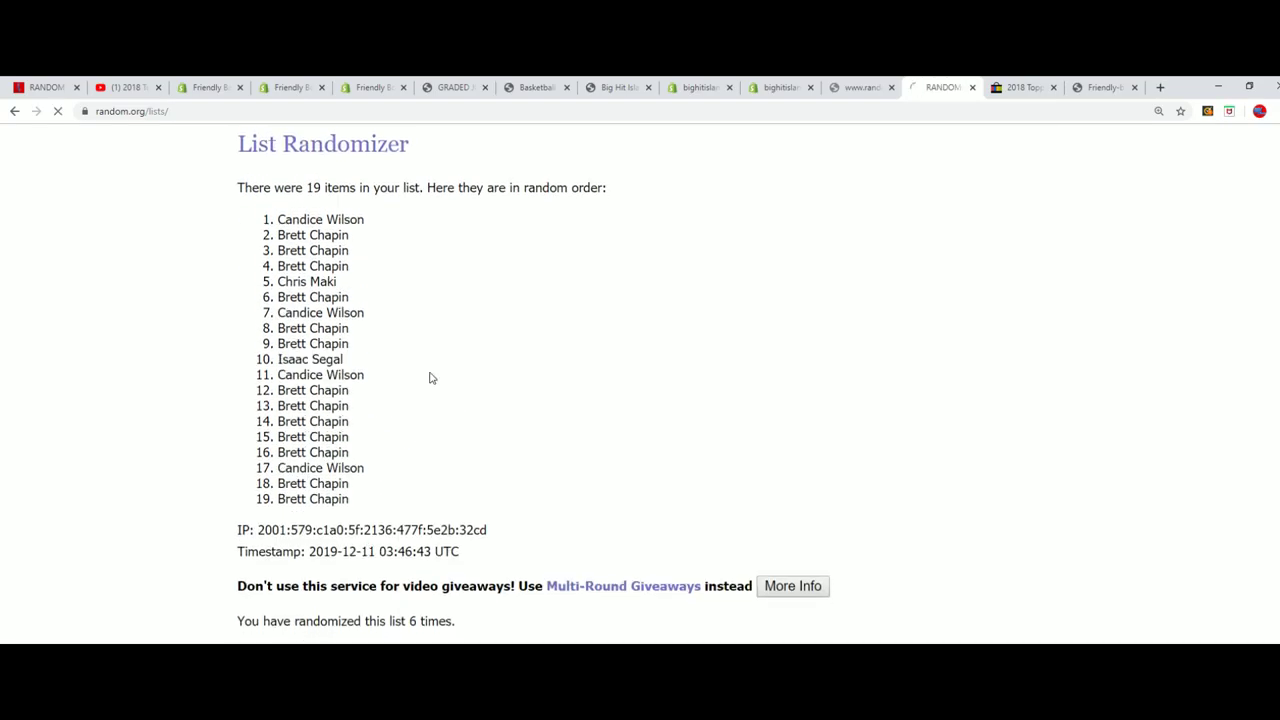
Step: Copy the final shuffled list of owner names
left_click_drag(266, 389, 366, 644)
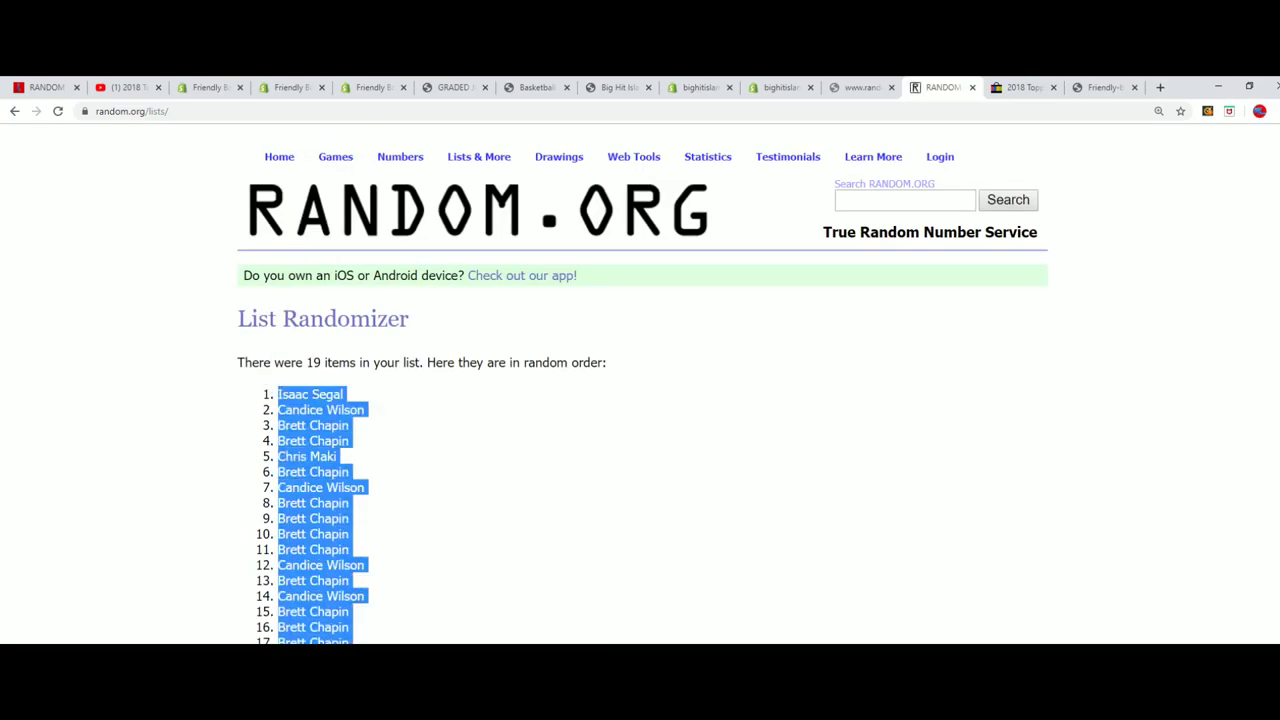
right_click(327, 598)
left_click(350, 610)
key("alt+Tab")
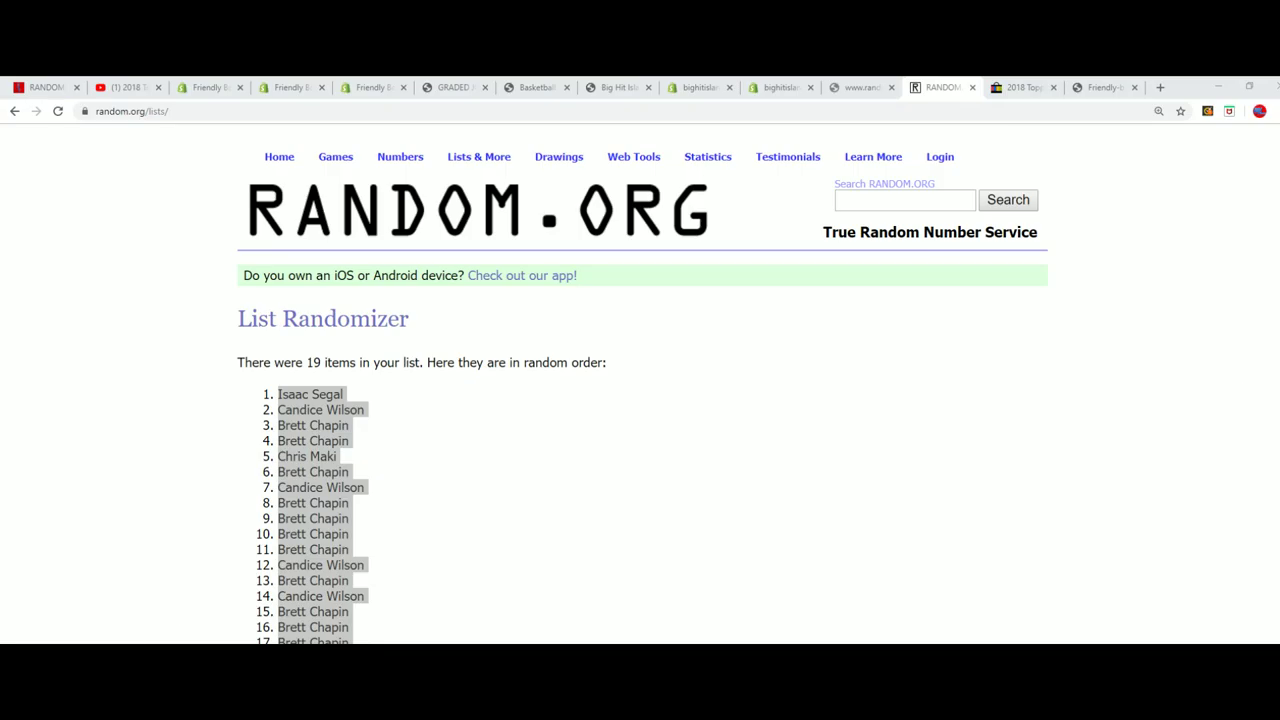
Step: Paste the shuffled owners into A2:A20 of the HIT PARADE 86 87 FLEER sheet
key("alt+Tab")
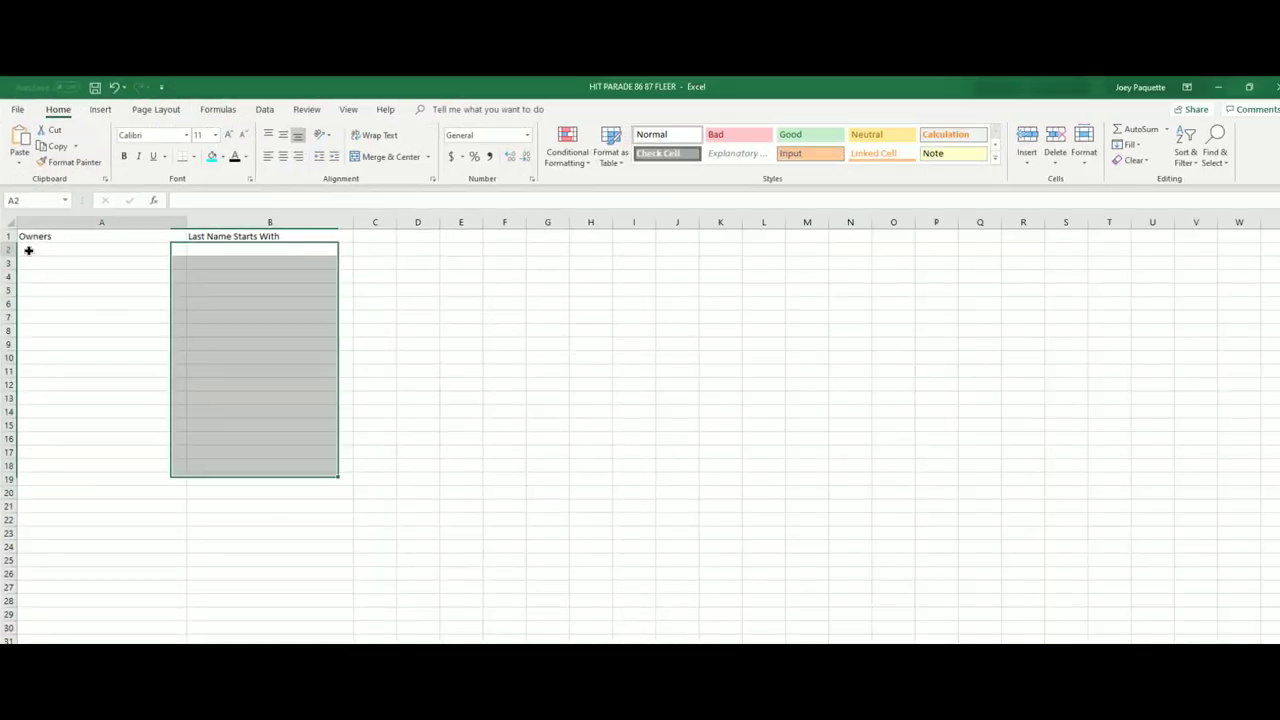
right_click(29, 250)
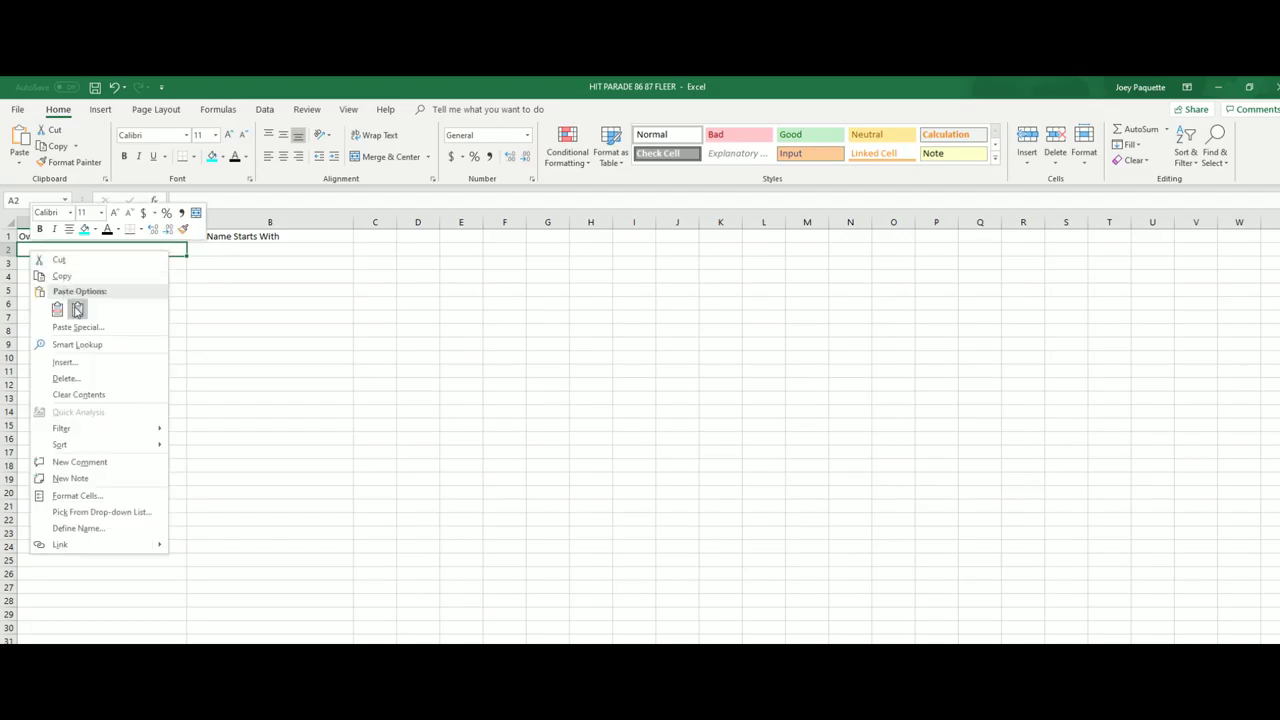
left_click(77, 307)
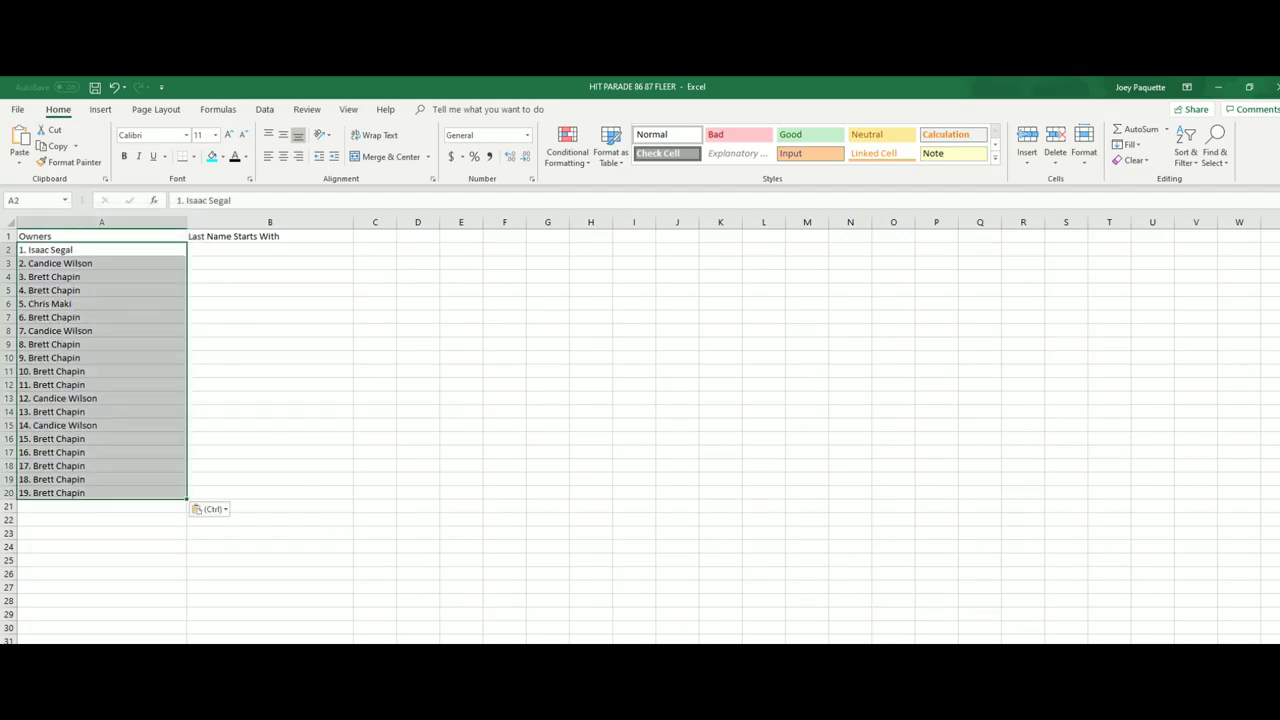
Step: Resize column A to fit the owner names and move to B2 under Last Name Starts With
scroll(527, 609, "up", 5)
scroll(527, 609, "up", 1)
left_click(360, 230)
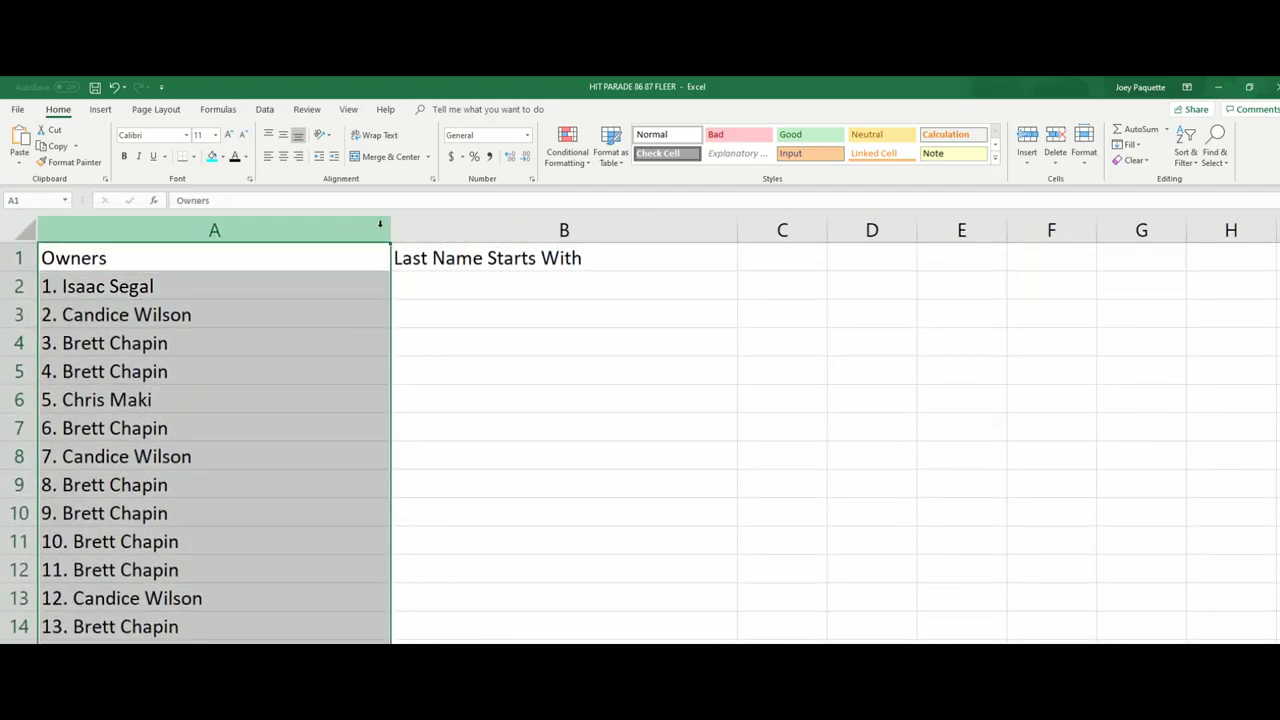
left_click(389, 229)
left_click_drag(210, 273, 214, 277)
left_click(281, 290)
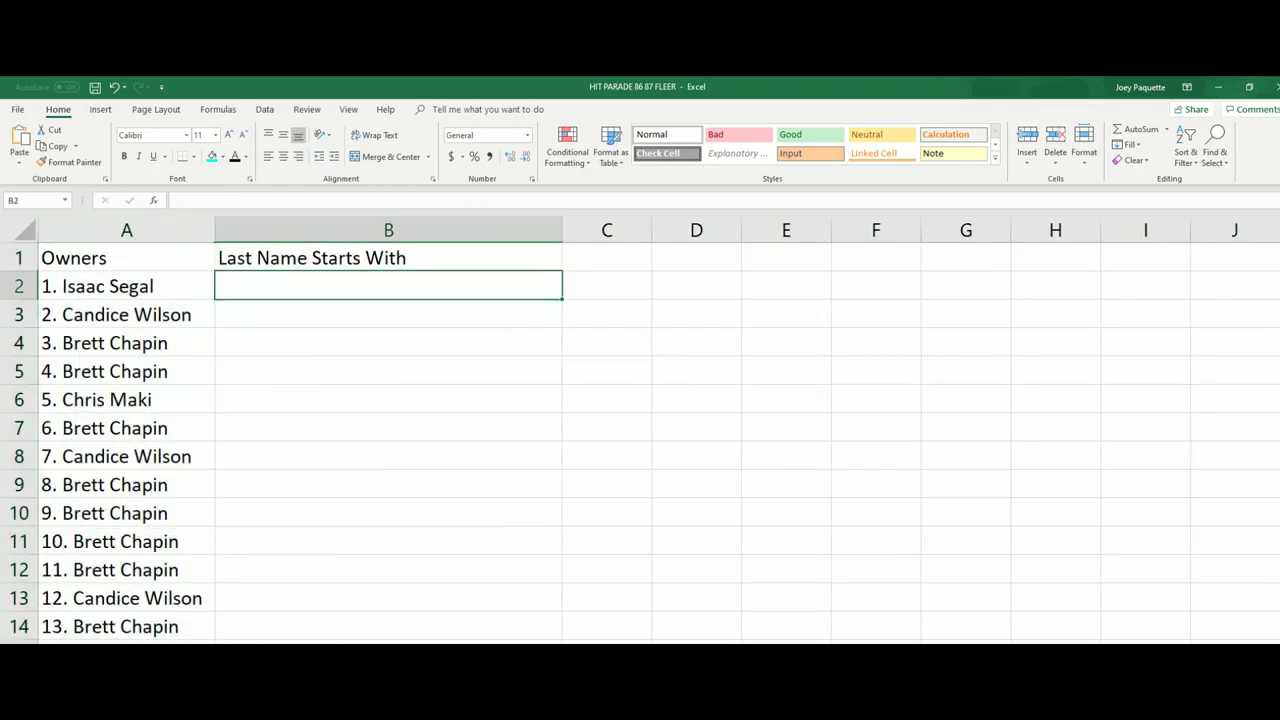
scroll(1088, 563, "down", 3)
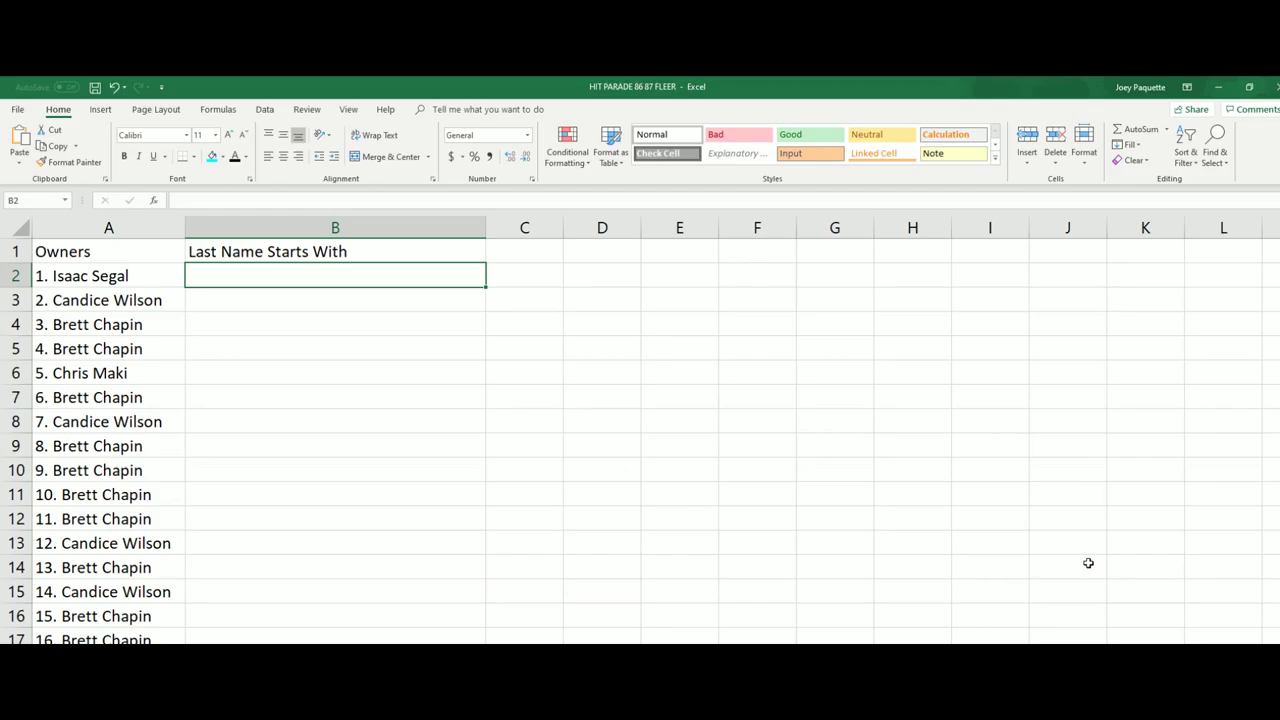
Step: Load a fresh List Randomizer form and paste in the 19 letter lines from the notes
left_click(1218, 87)
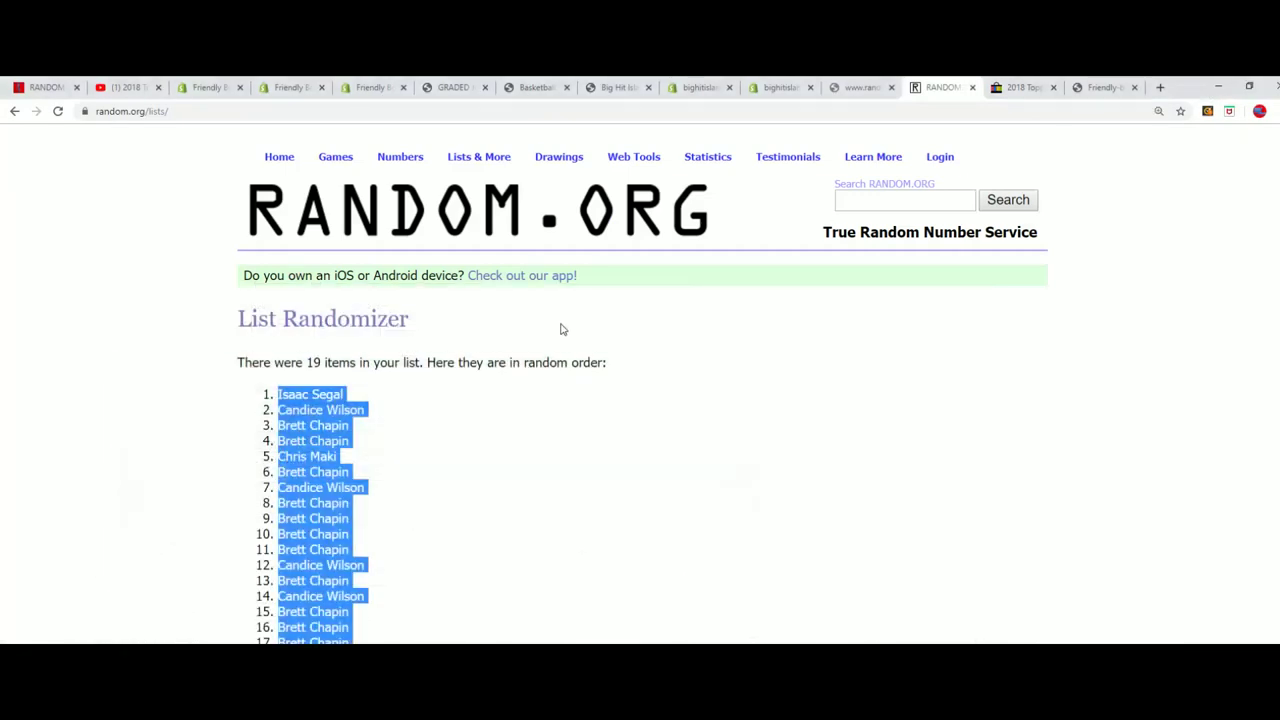
left_click(481, 182)
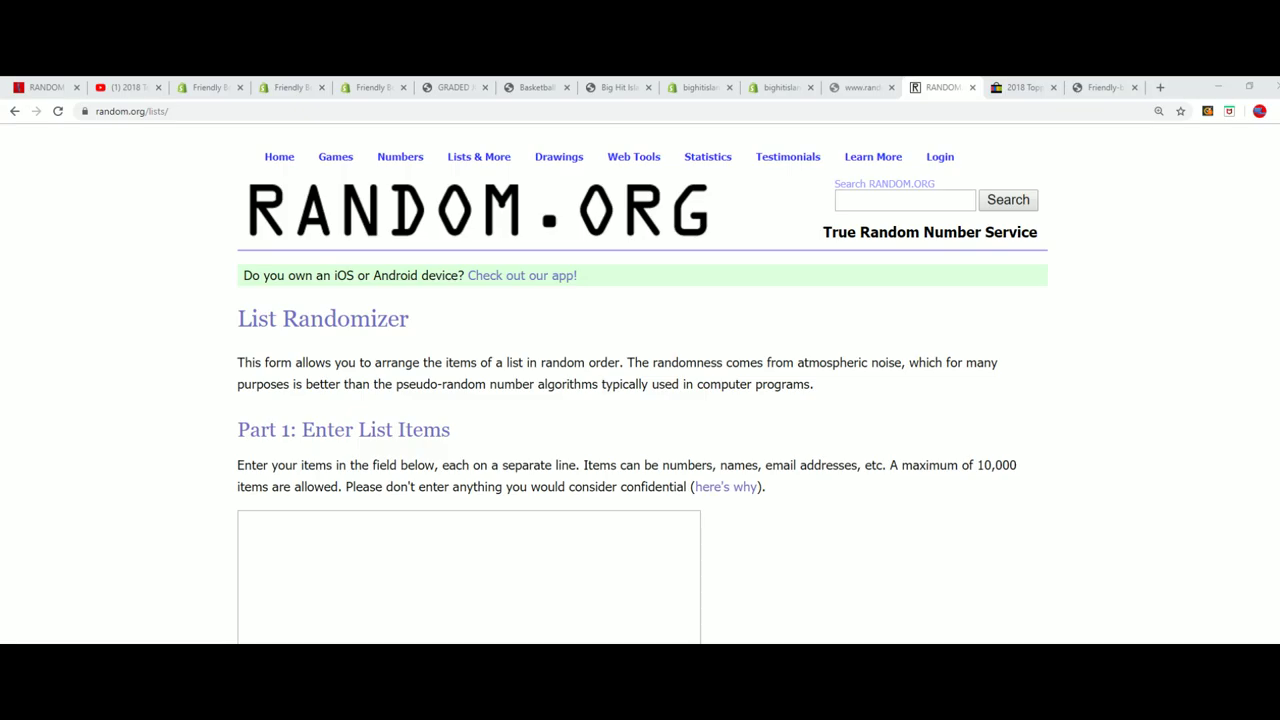
key("alt+Tab")
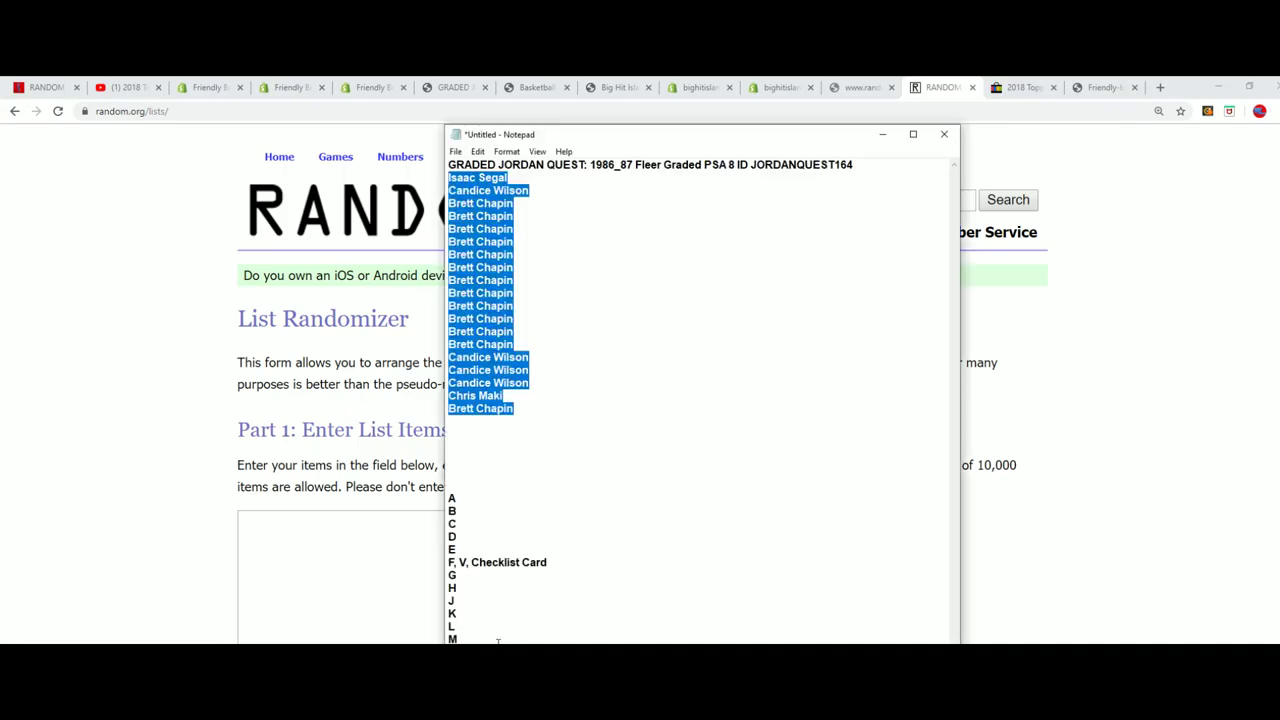
left_click_drag(458, 640, 450, 498)
right_click(450, 505)
left_click(482, 543)
left_click(286, 537)
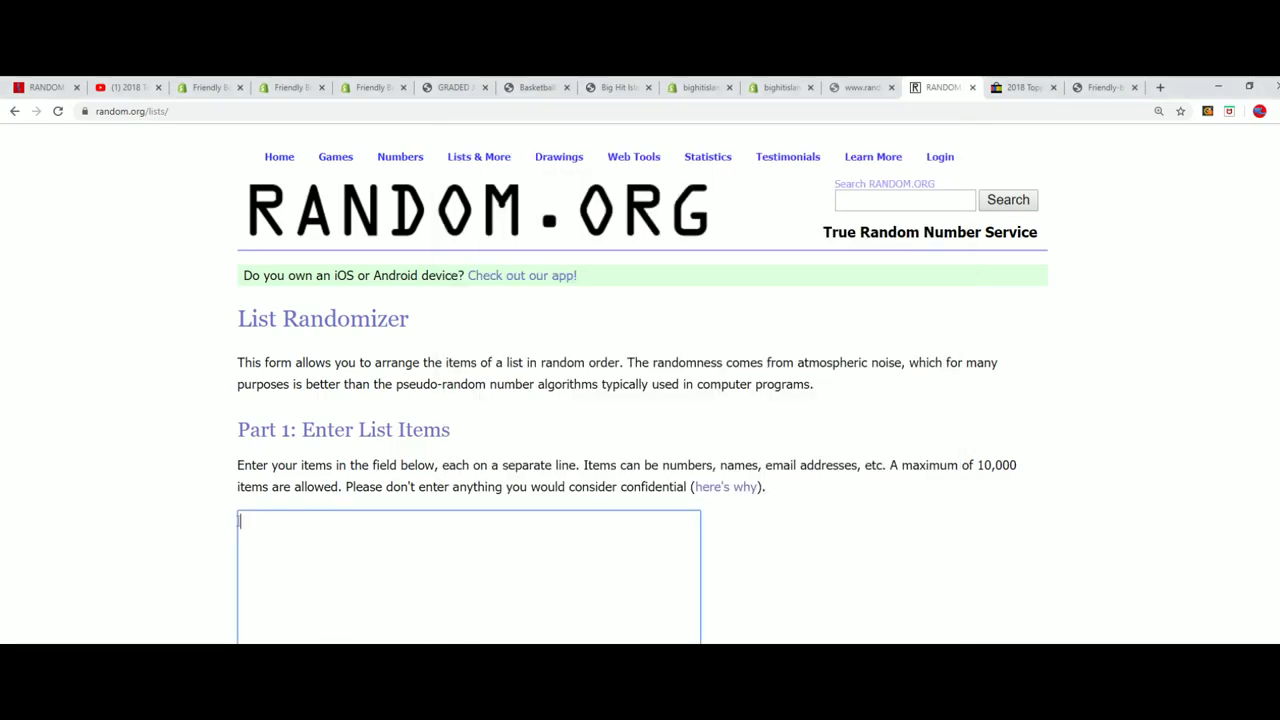
right_click(265, 518)
left_click(289, 623)
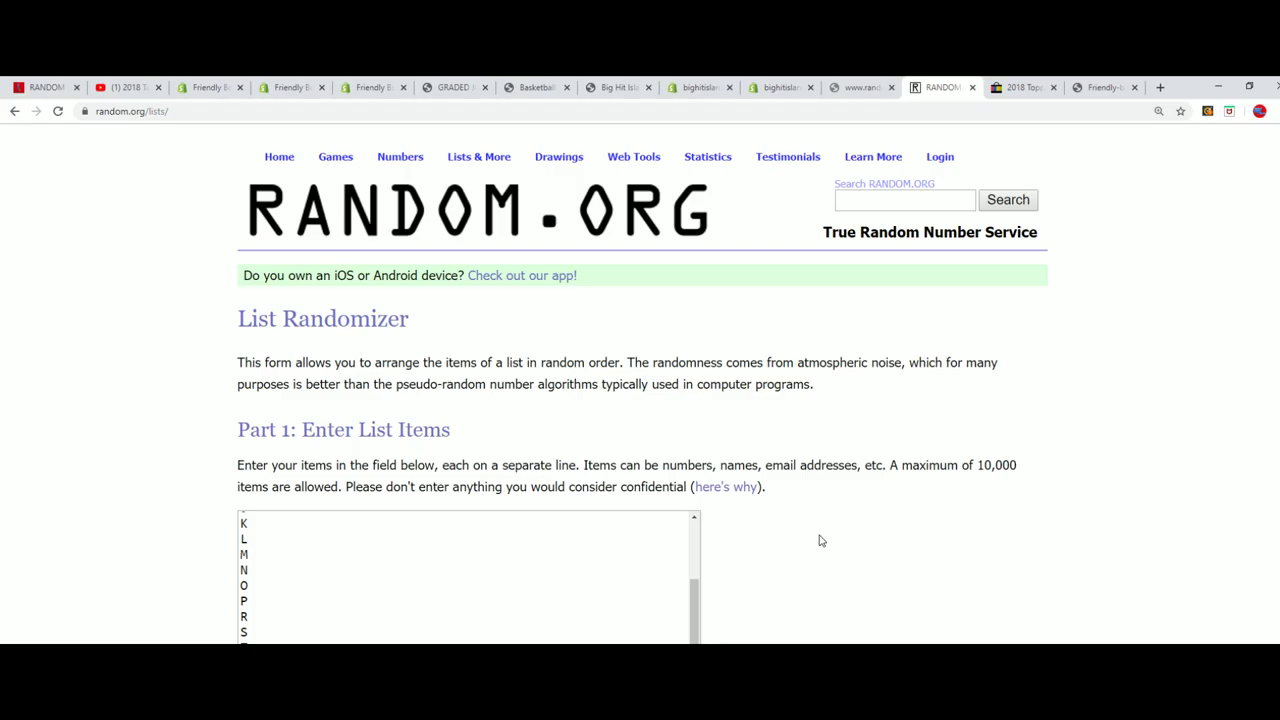
Step: Randomize the letter list seven times in a row
scroll(402, 622, "down", 2)
left_click(240, 633)
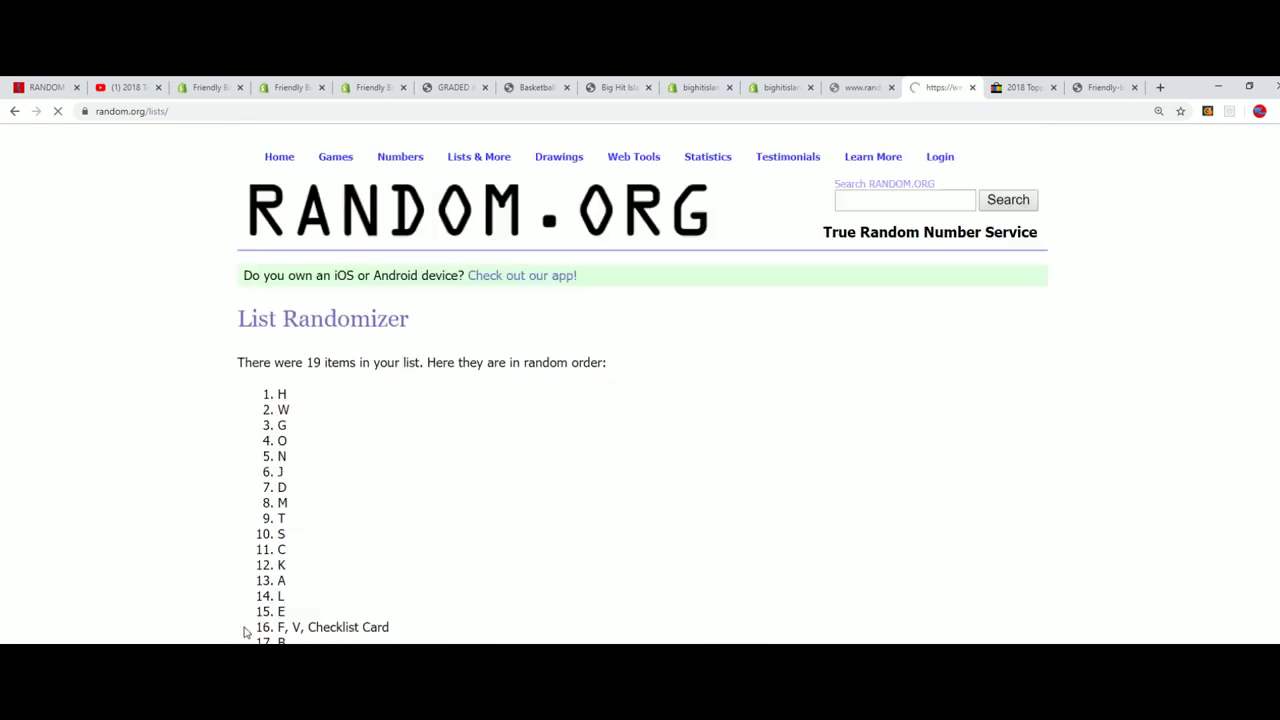
left_click(250, 655)
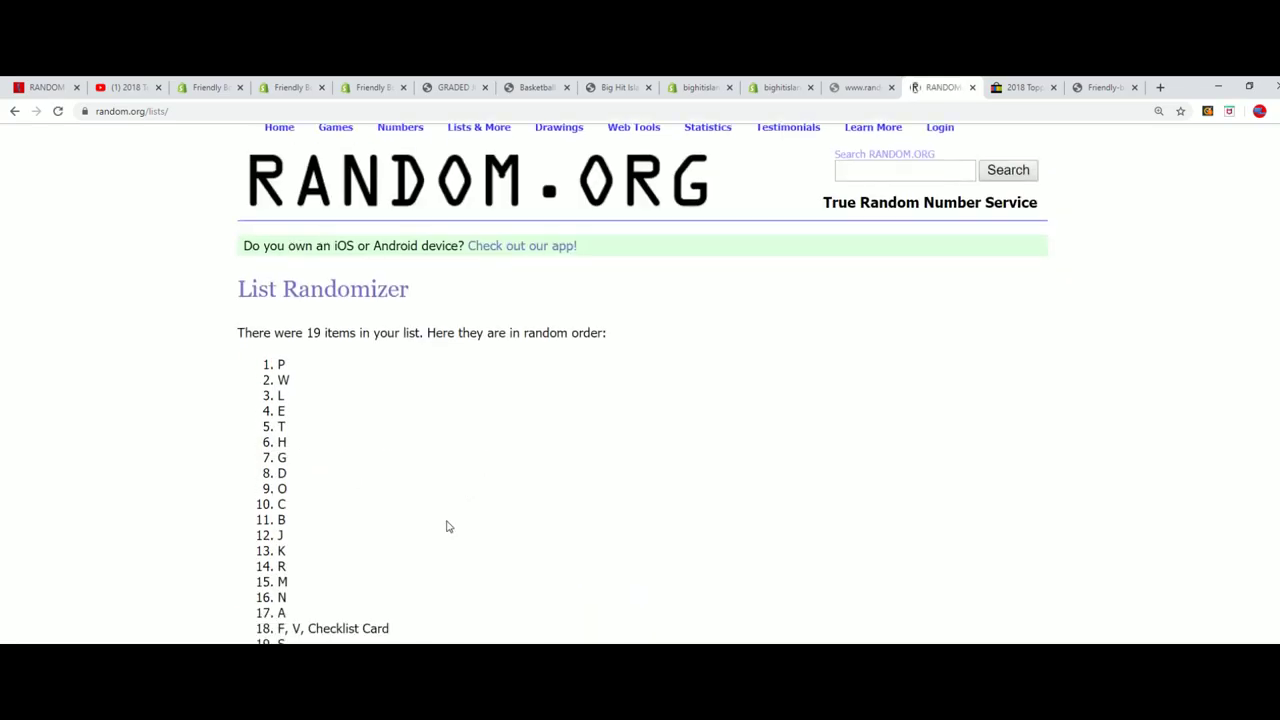
scroll(446, 526, "down", 2)
left_click(272, 645)
scroll(460, 531, "down", 2)
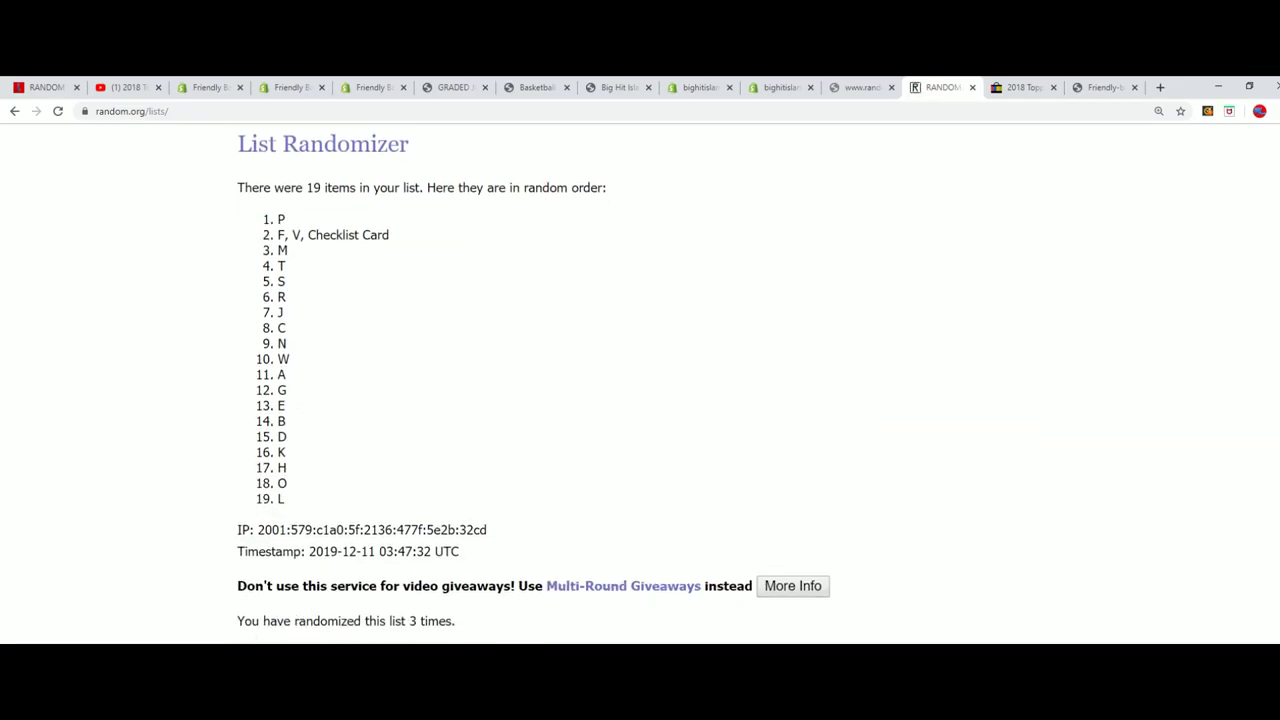
left_click(272, 640)
scroll(548, 546, "down", 2)
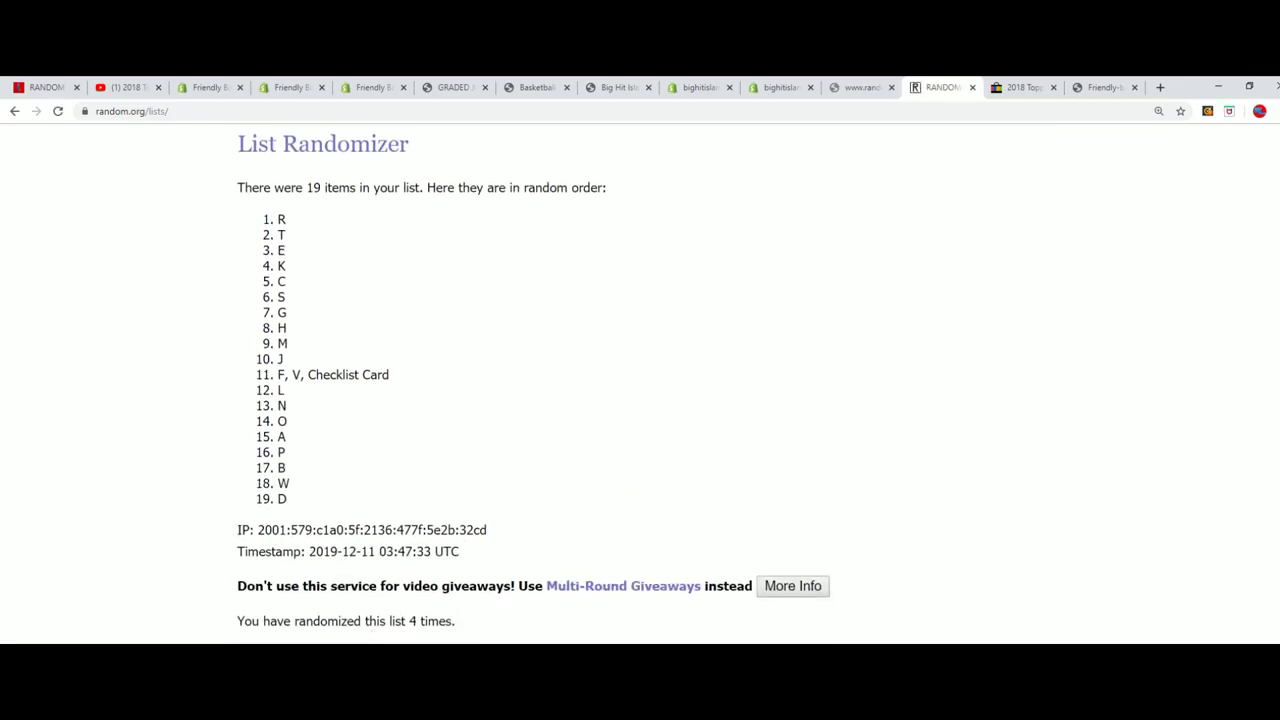
left_click(272, 645)
left_click(272, 645)
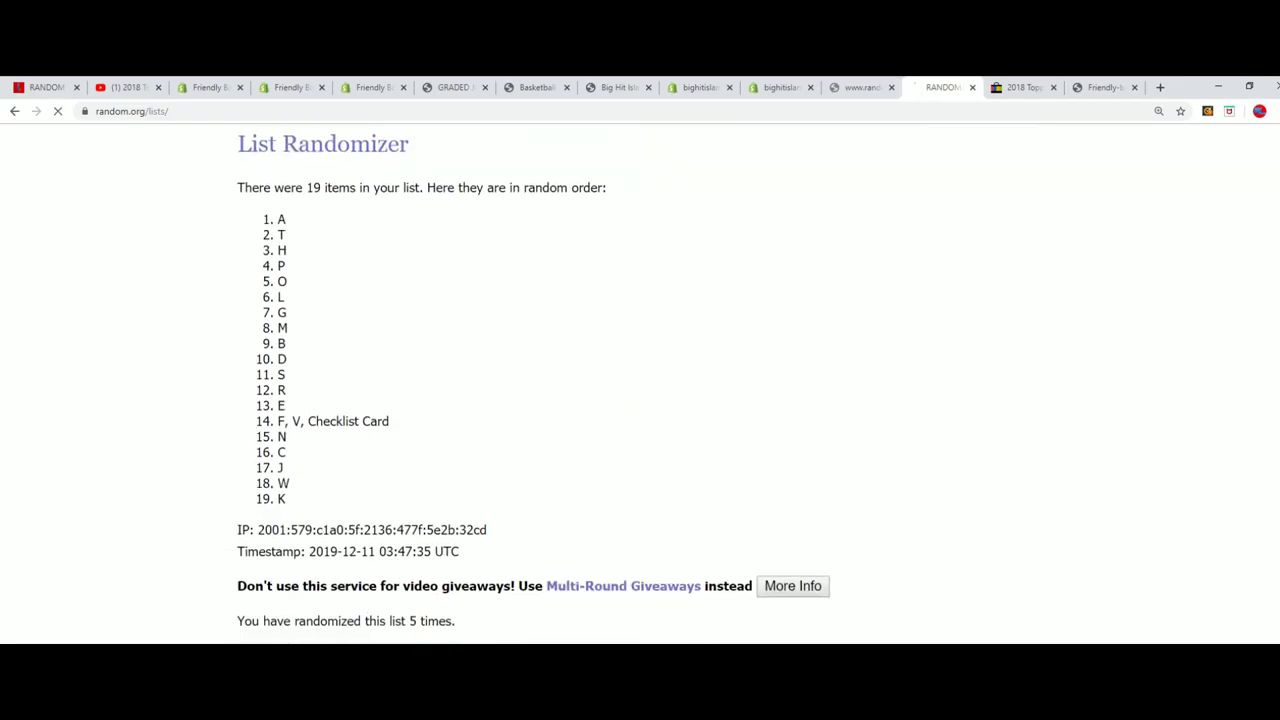
scroll(509, 460, "down", 2)
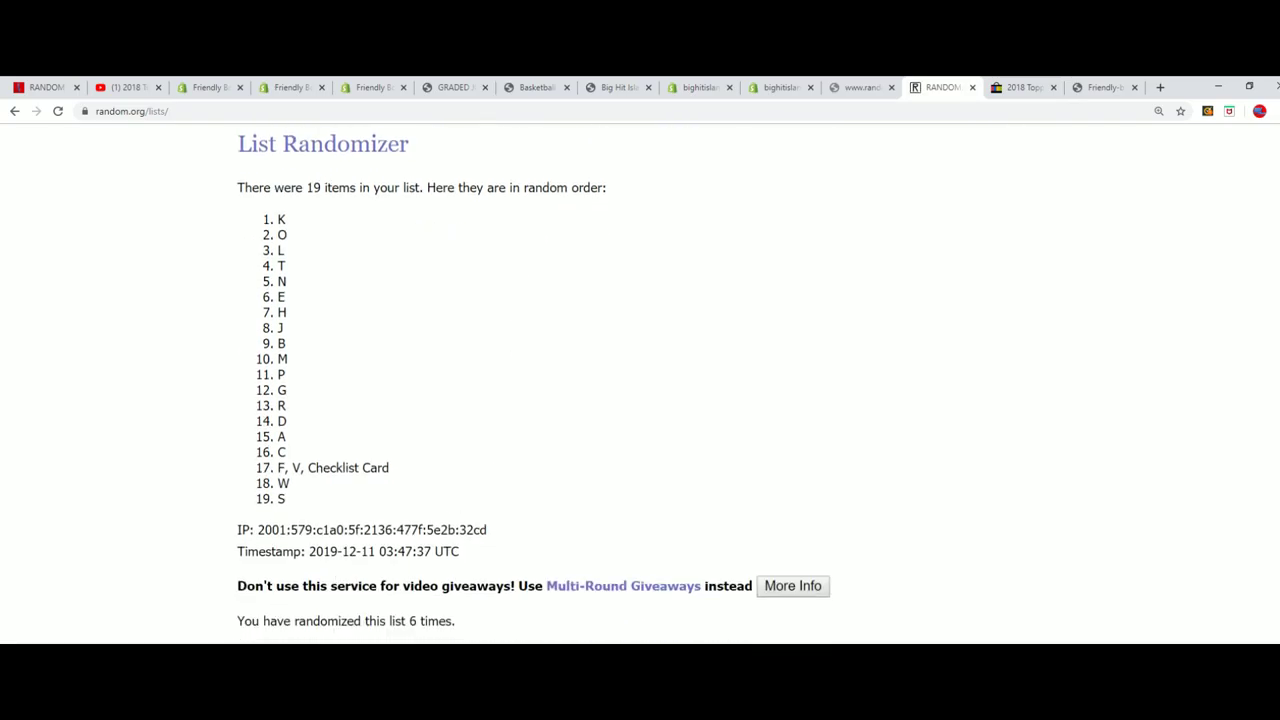
key("F5")
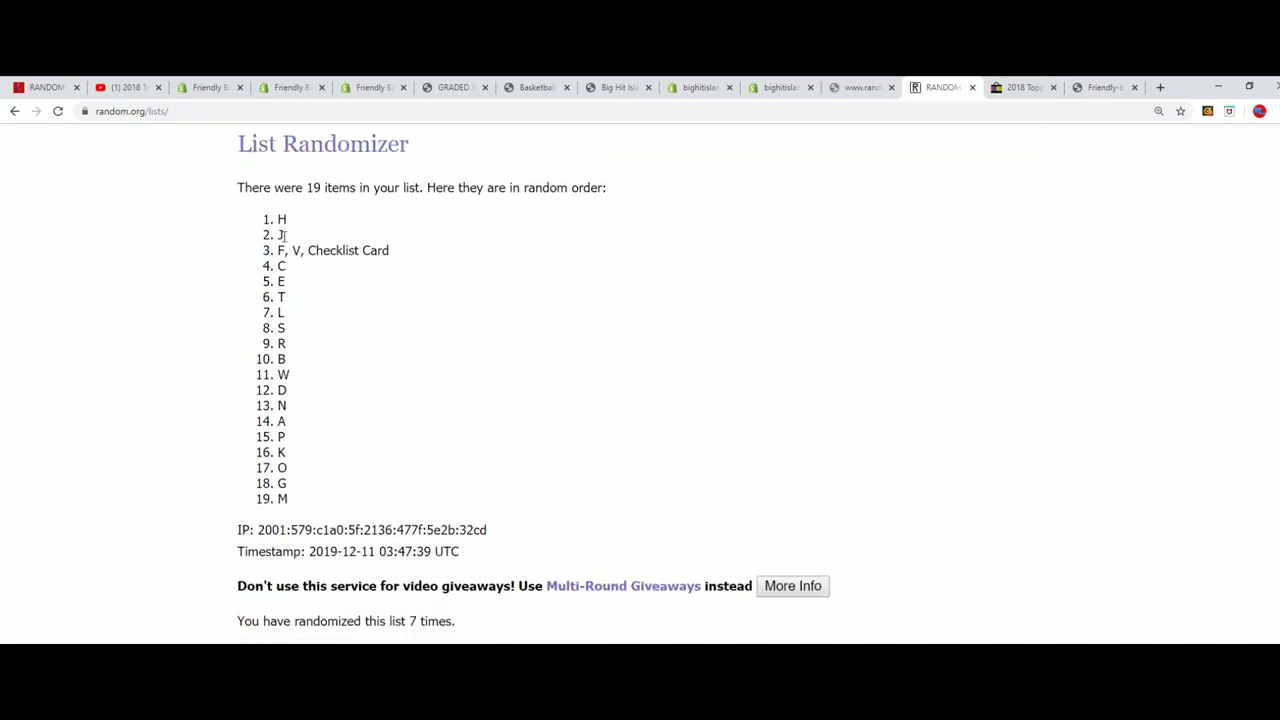
Step: Copy all 19 shuffled letters, H through M
mouse_move(280, 219)
left_mouse_down()
mouse_move(269, 414)
mouse_move(286, 486)
mouse_move(306, 494)
left_mouse_up()
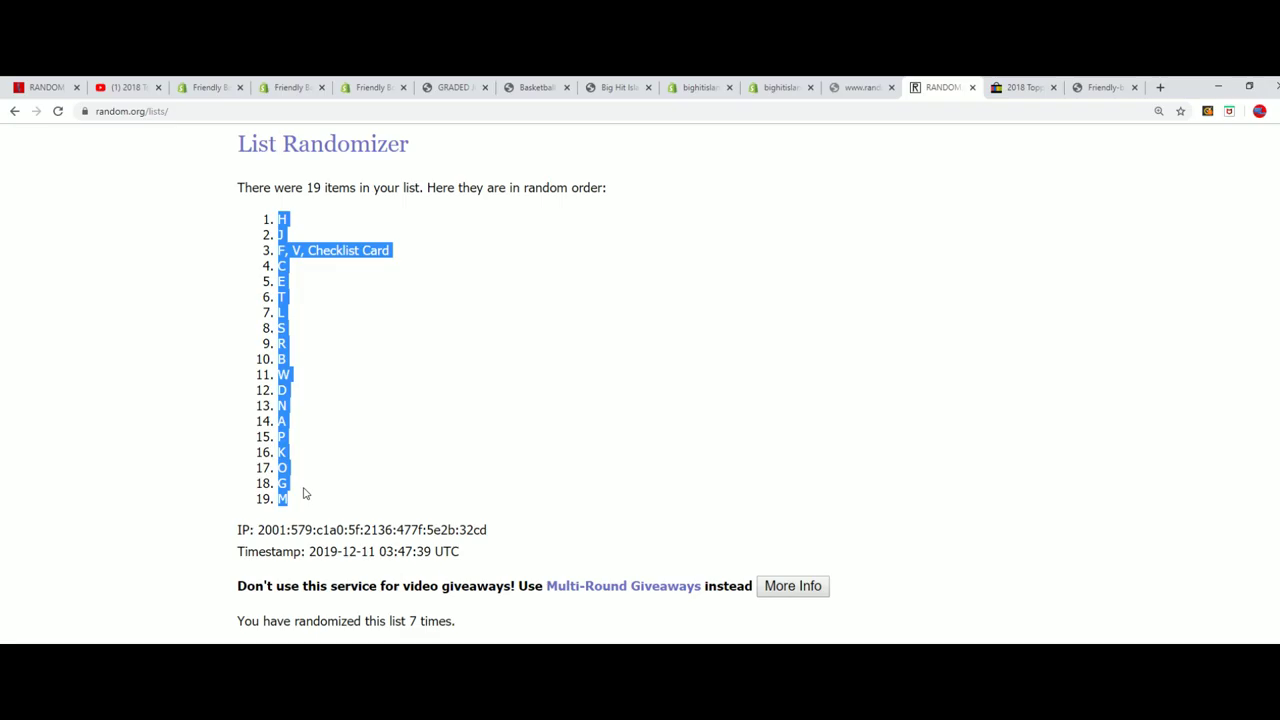
right_click(366, 250)
left_click(512, 318)
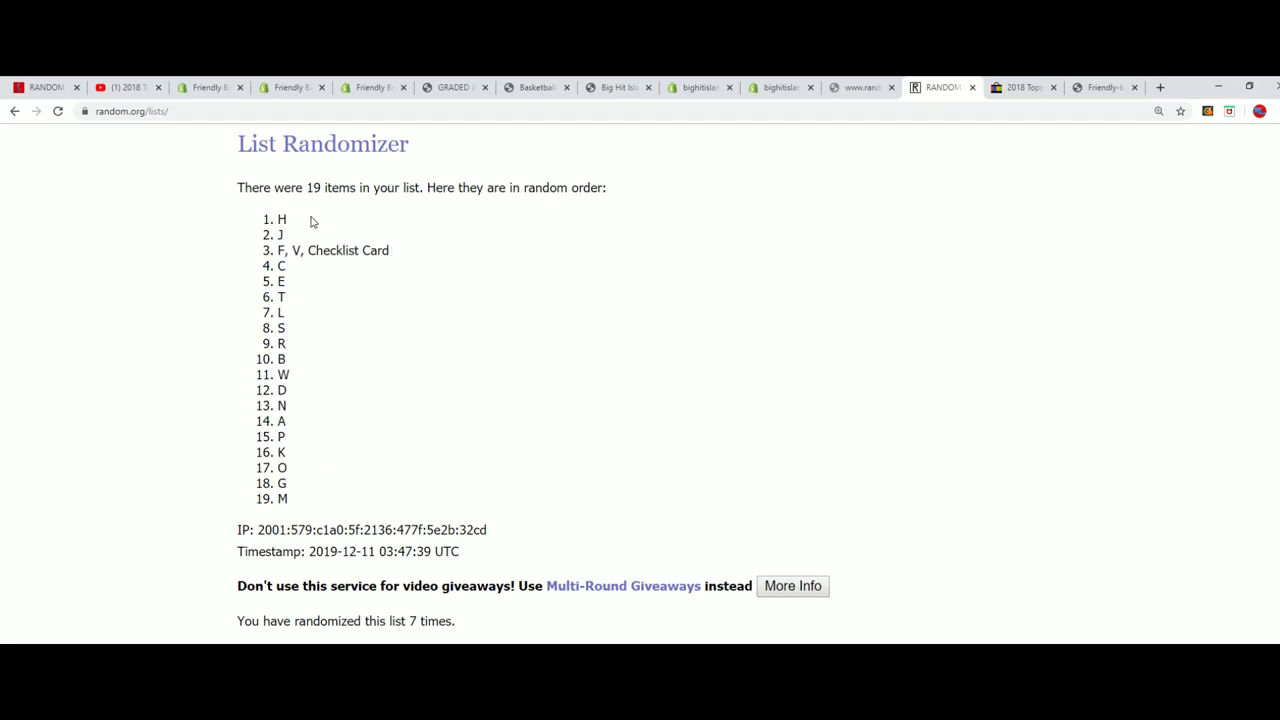
left_click_drag(280, 217, 306, 457)
left_click(271, 205)
mouse_move(279, 213)
left_mouse_down()
mouse_move(266, 514)
mouse_move(280, 486)
mouse_move(286, 500)
left_mouse_up()
right_click(286, 500)
left_click(330, 501)
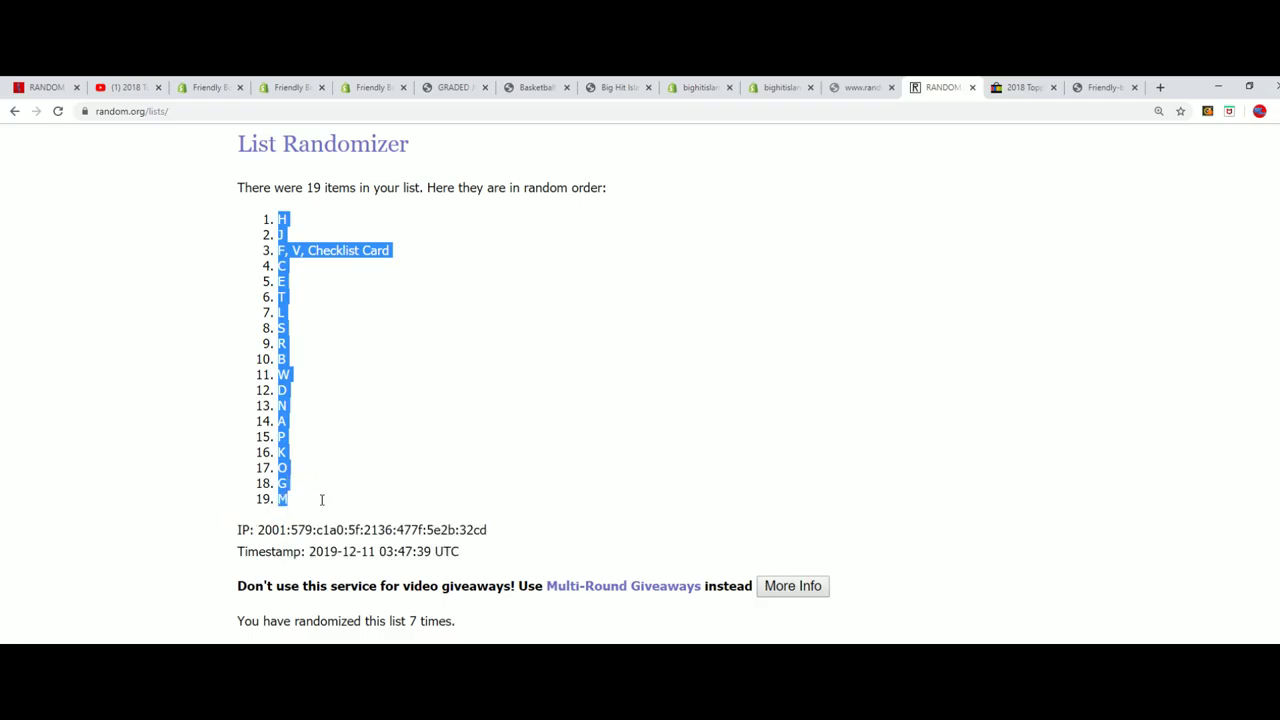
key("alt+Tab")
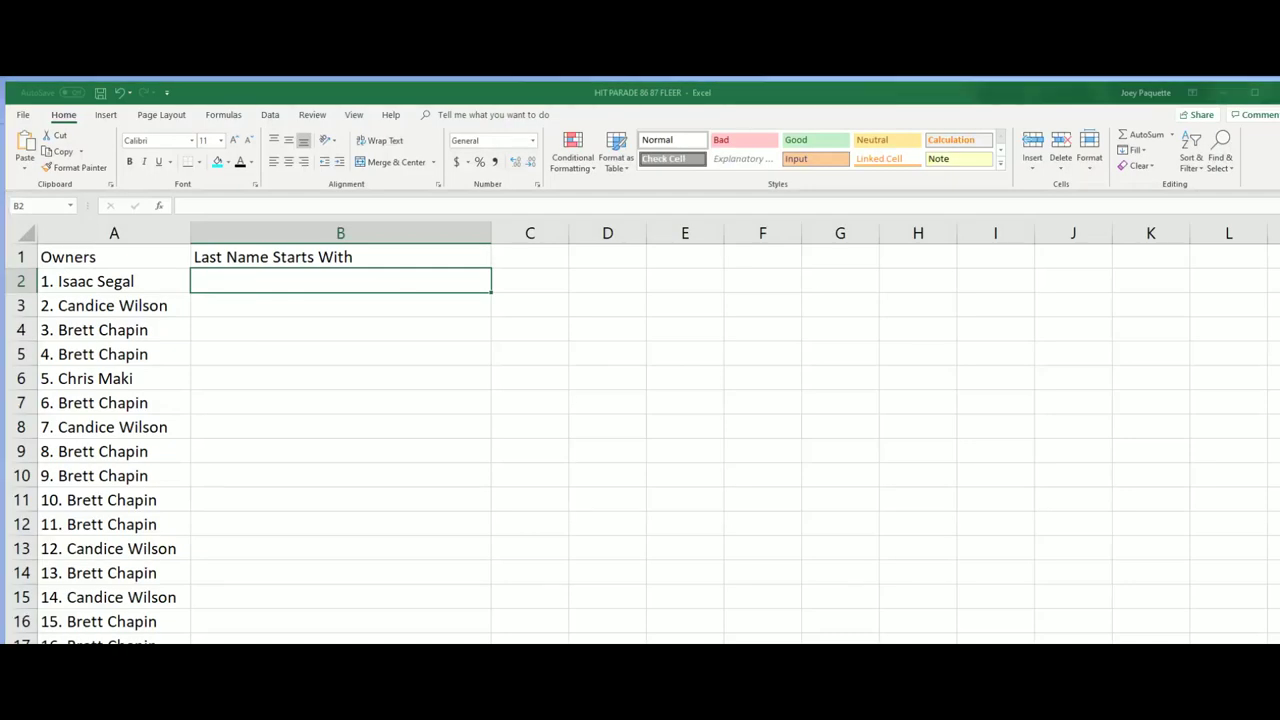
Step: Paste the shuffled letters 1. H through 19. M into column B starting at B2
right_click(212, 275)
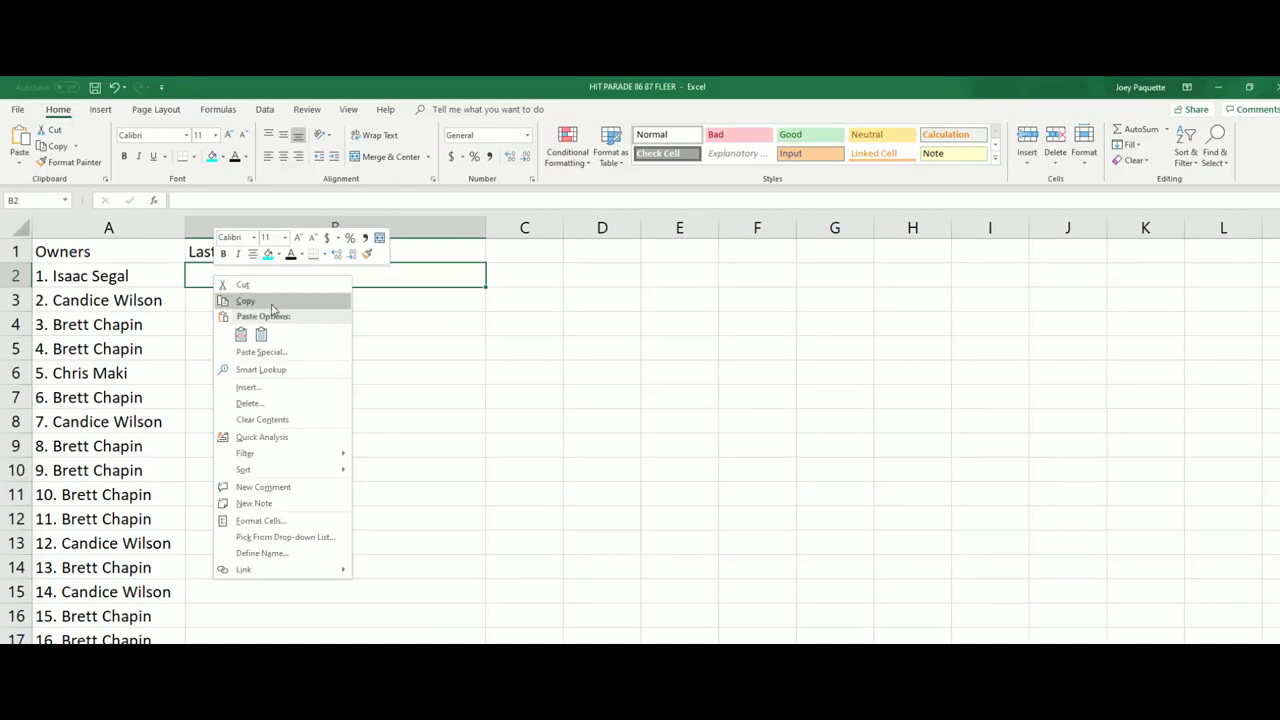
left_click(261, 333)
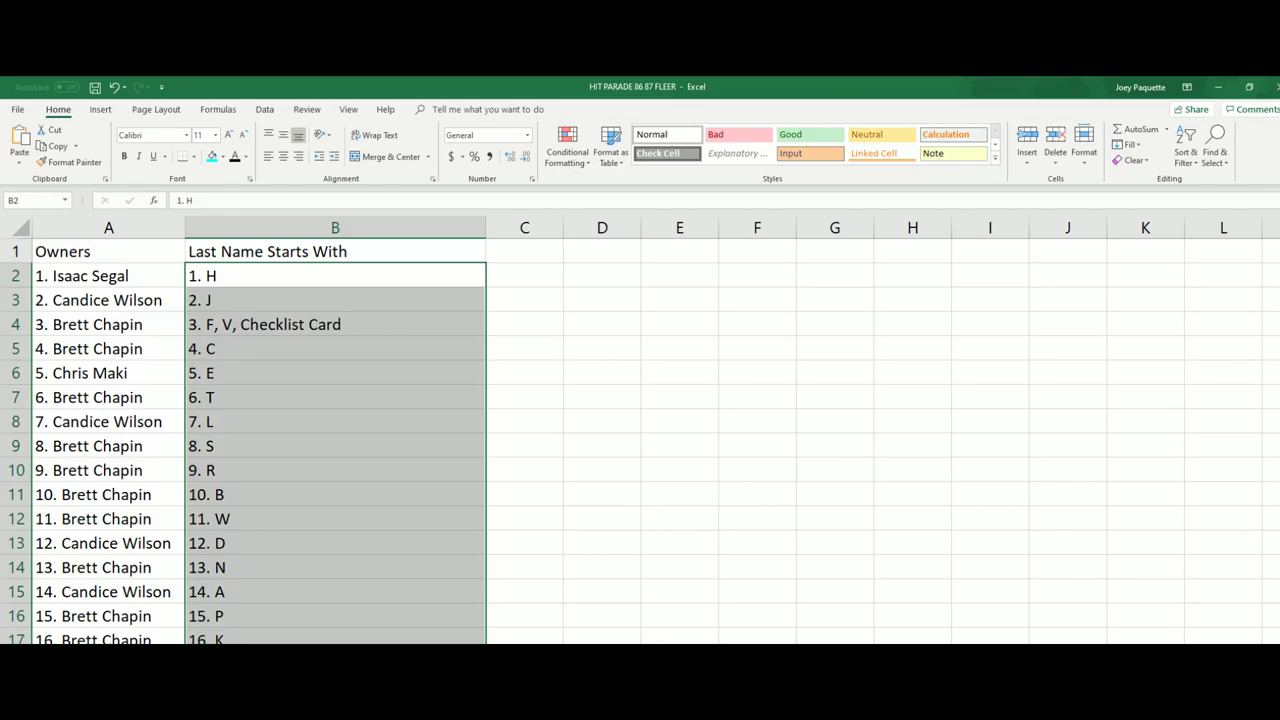
scroll(538, 529, "down", 3)
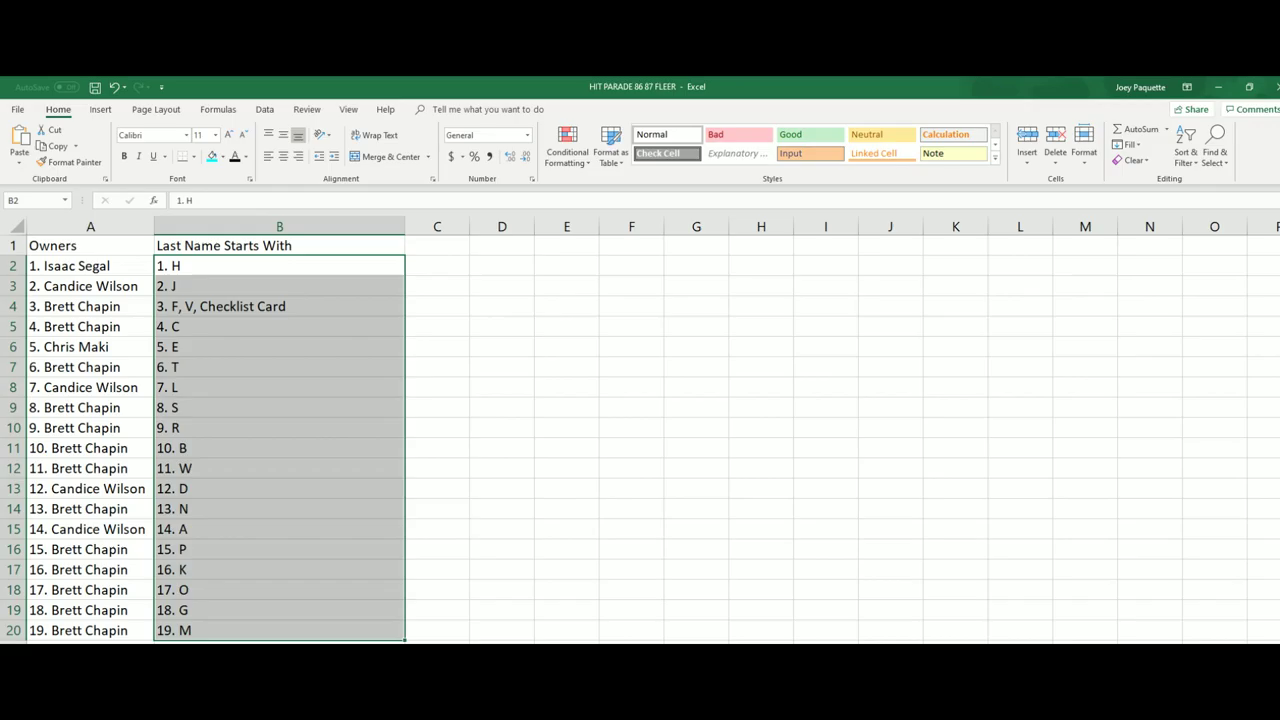
left_click(201, 629)
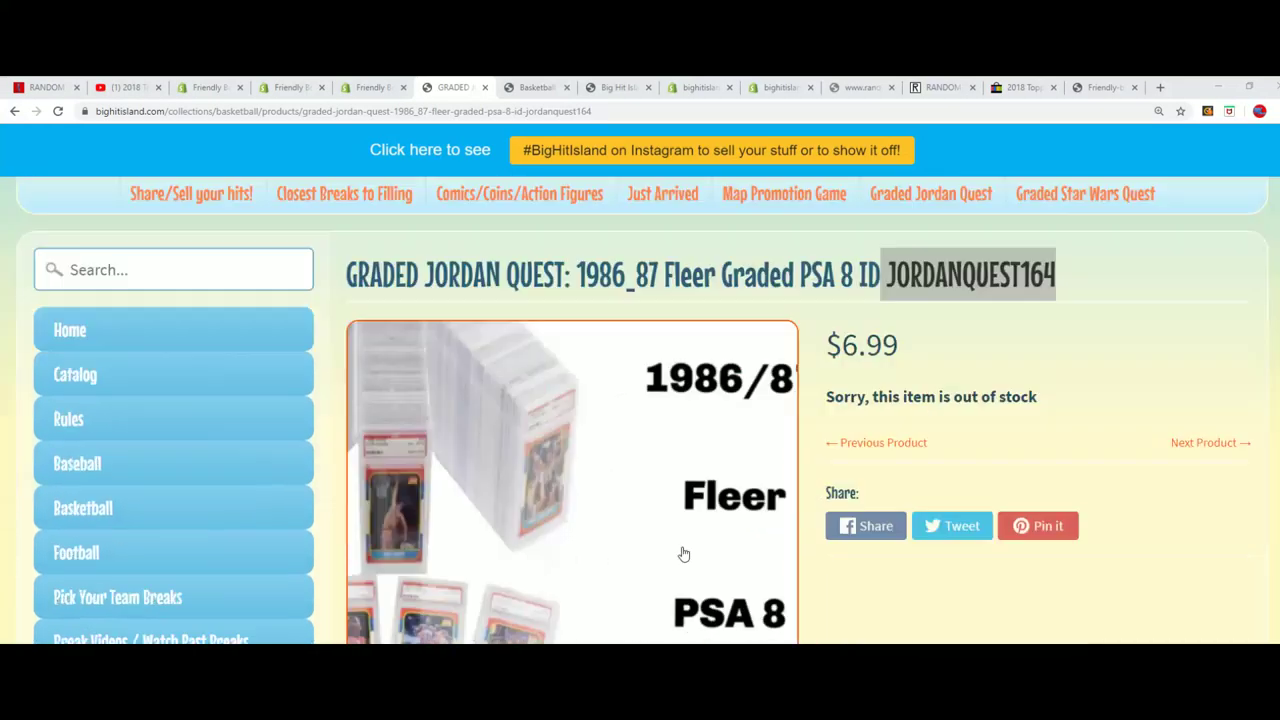
scroll(790, 575, "up", 15)
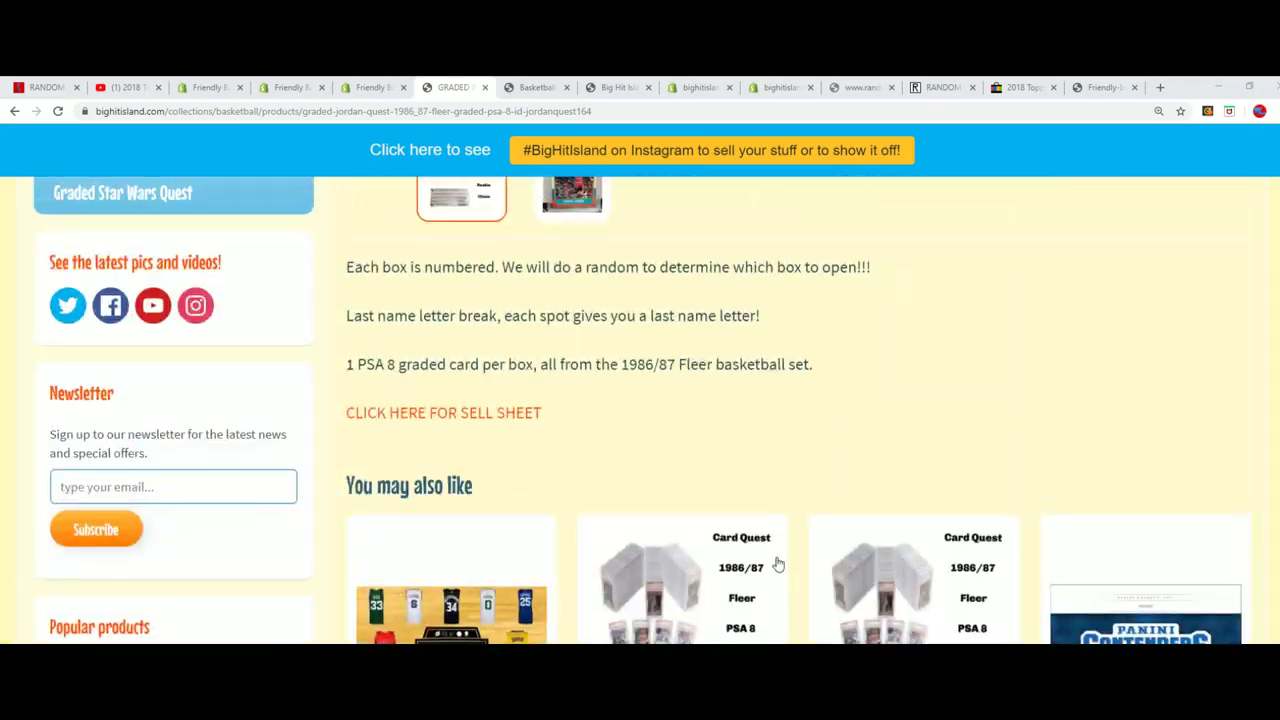
scroll(765, 557, "down", 5)
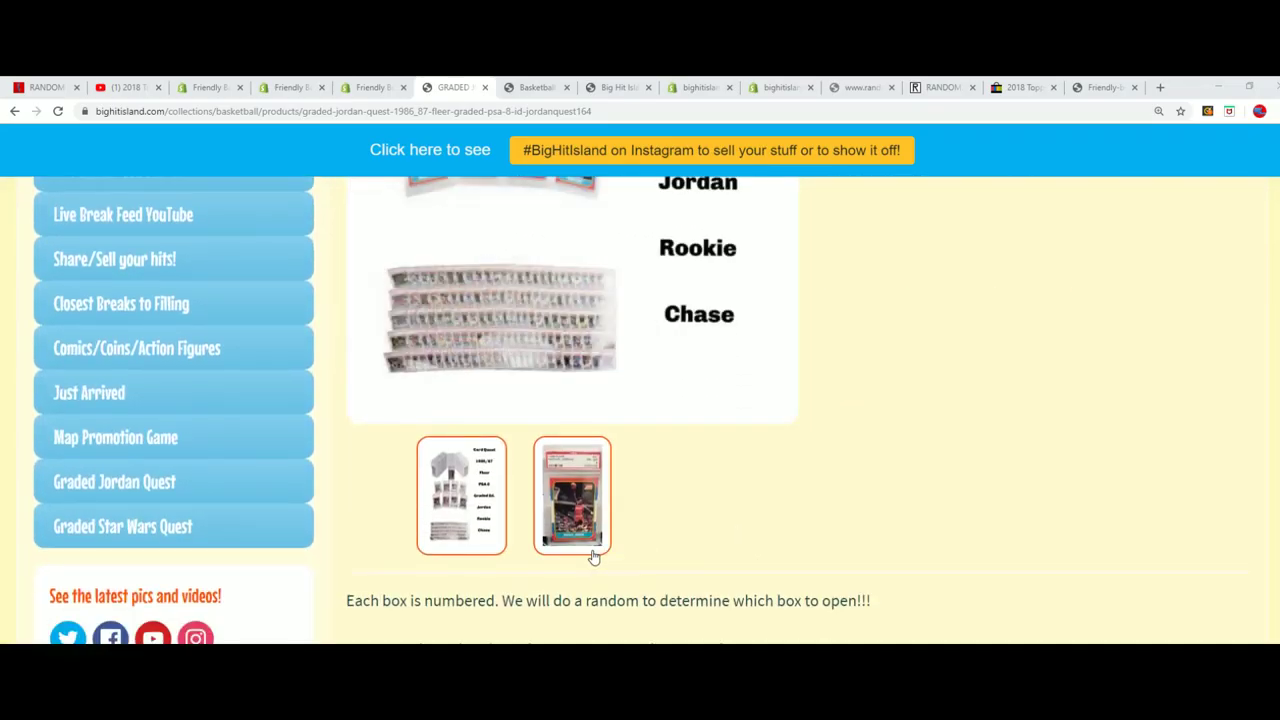
scroll(632, 535, "down", 1)
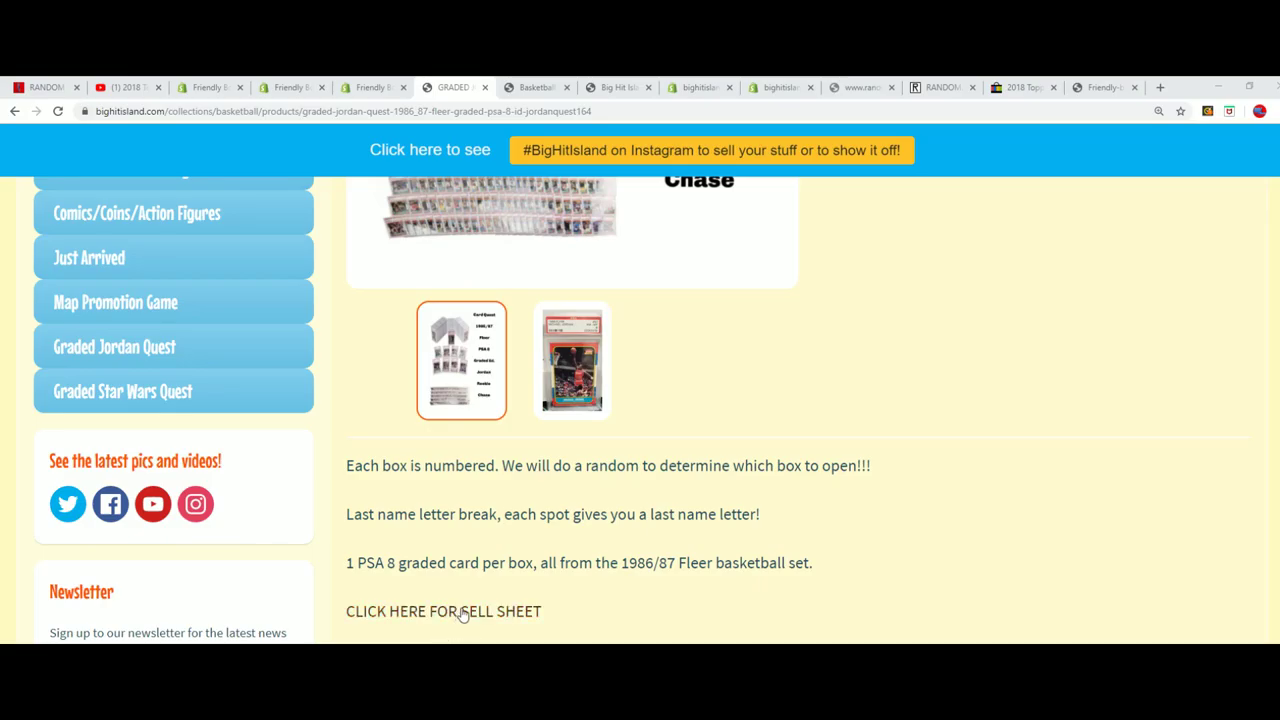
left_click(449, 610)
scroll(634, 543, "down", 15)
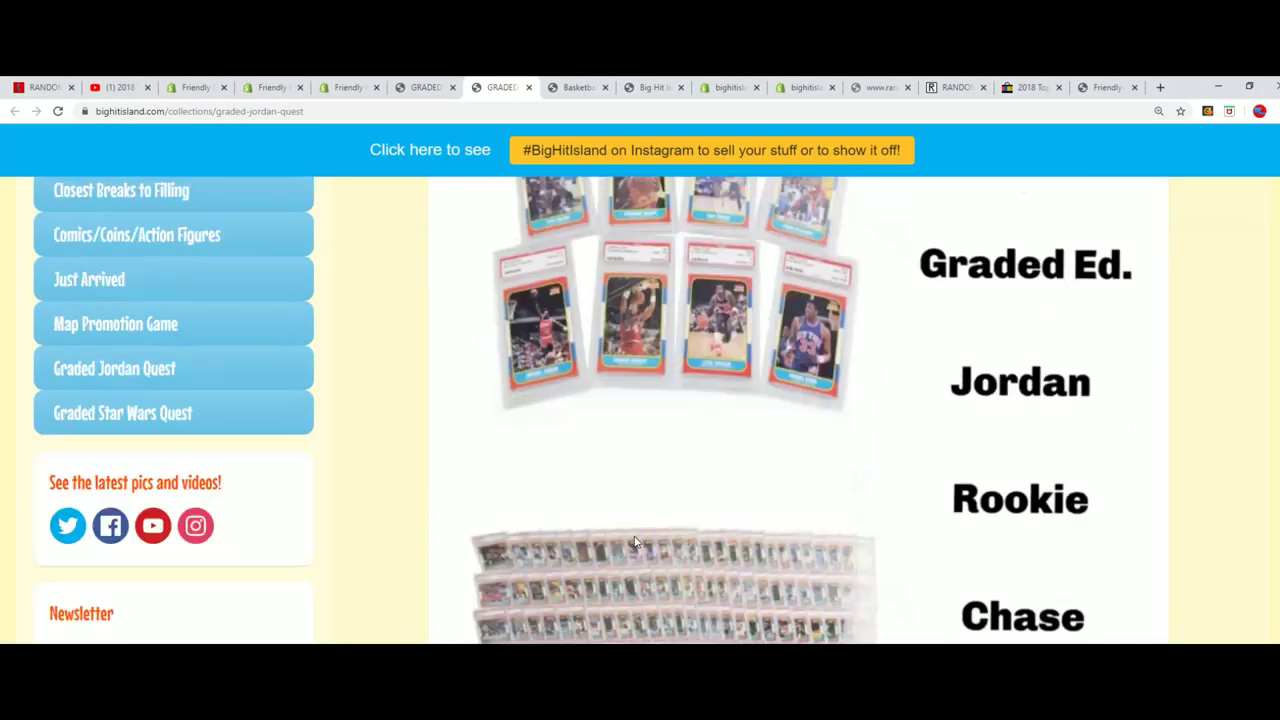
scroll(631, 538, "down", 10)
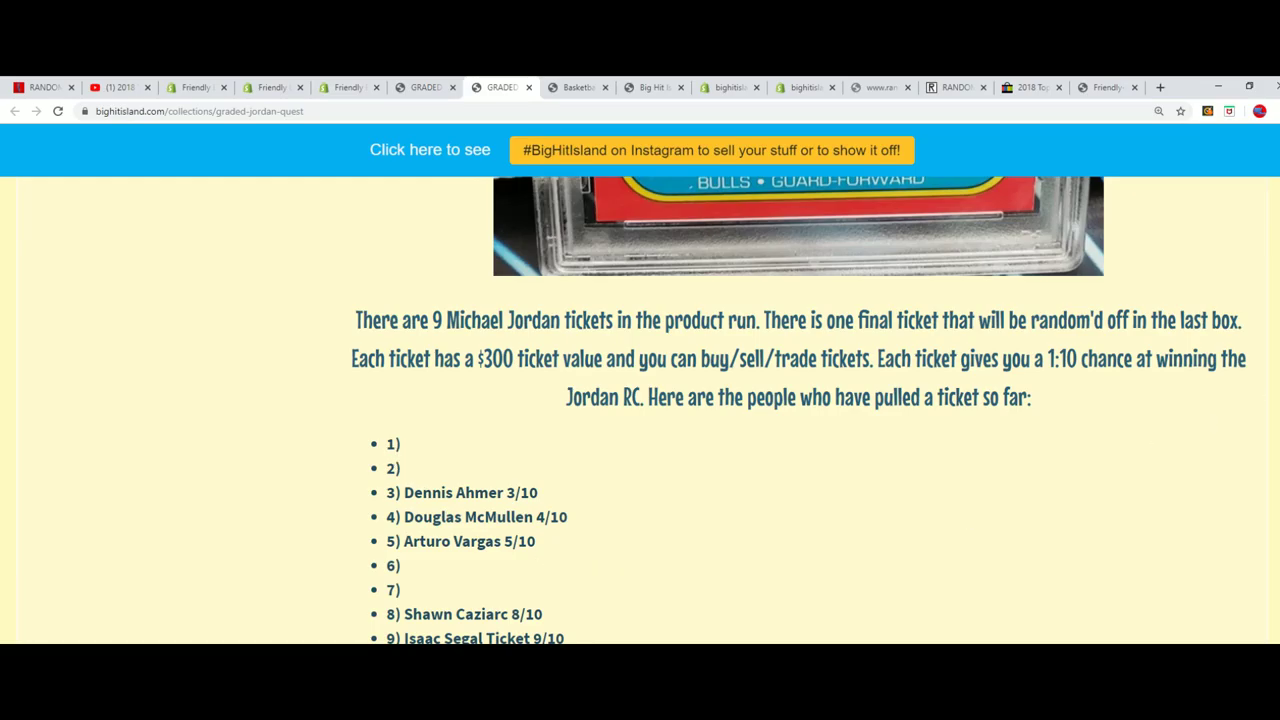
scroll(640, 410, "down", 9)
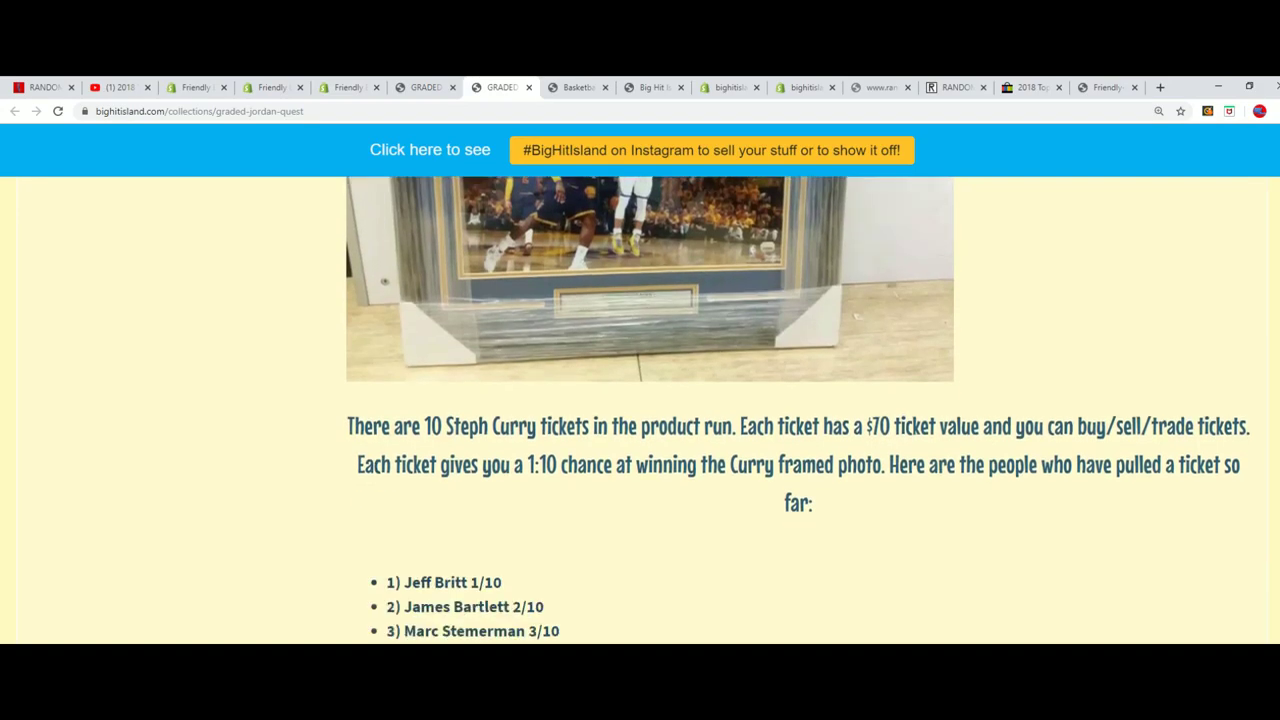
scroll(640, 410, "up", 2)
scroll(640, 410, "up", 1)
scroll(640, 410, "down", 3)
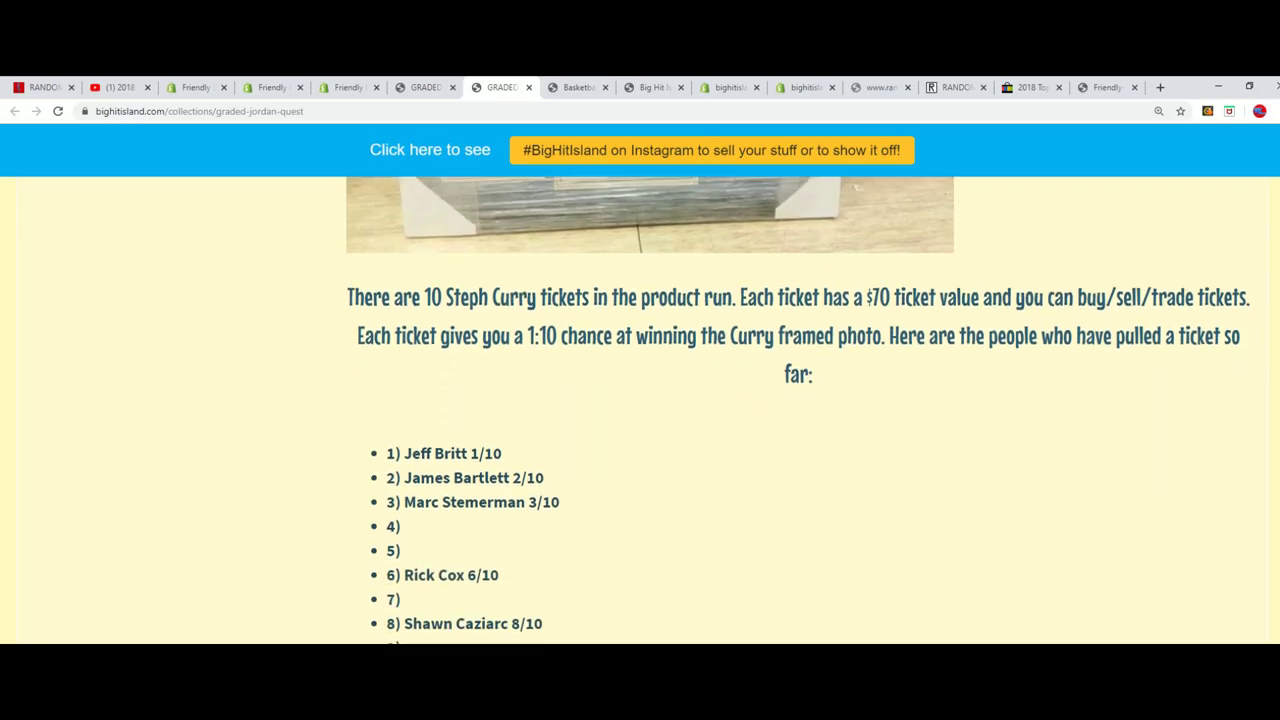
scroll(640, 410, "down", 10)
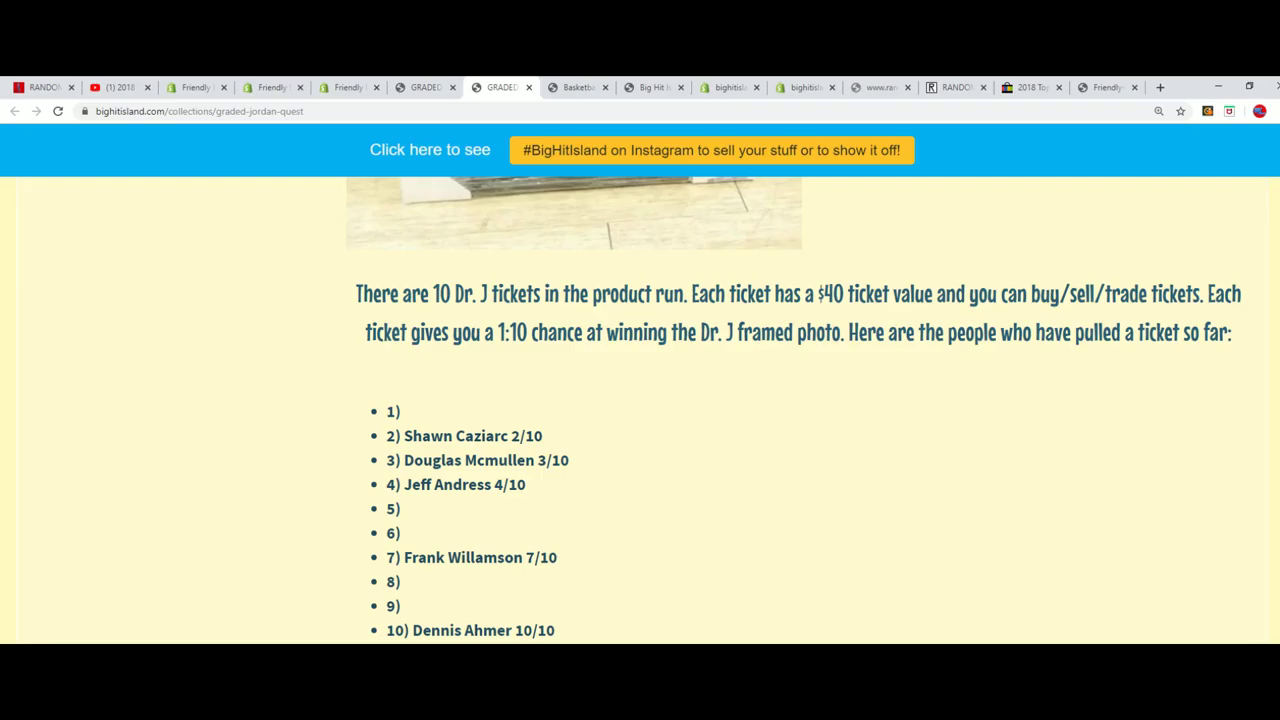
scroll(640, 410, "up", 5)
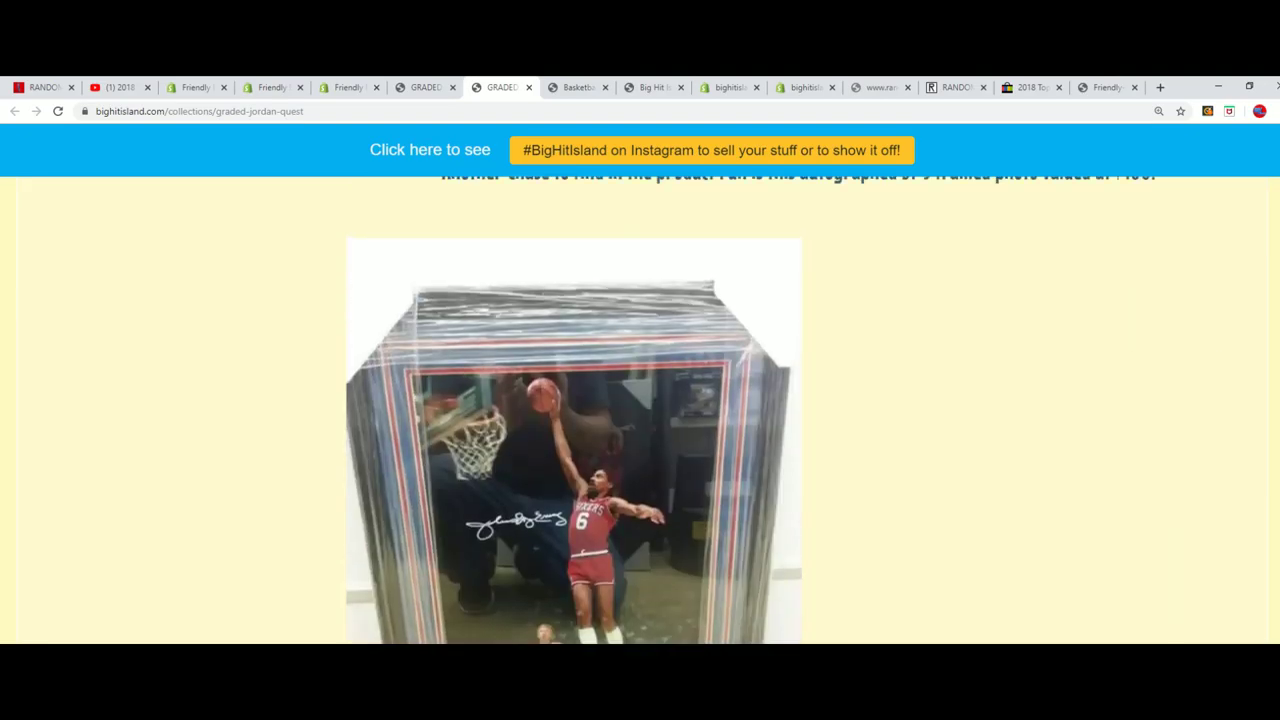
scroll(640, 410, "down", 8)
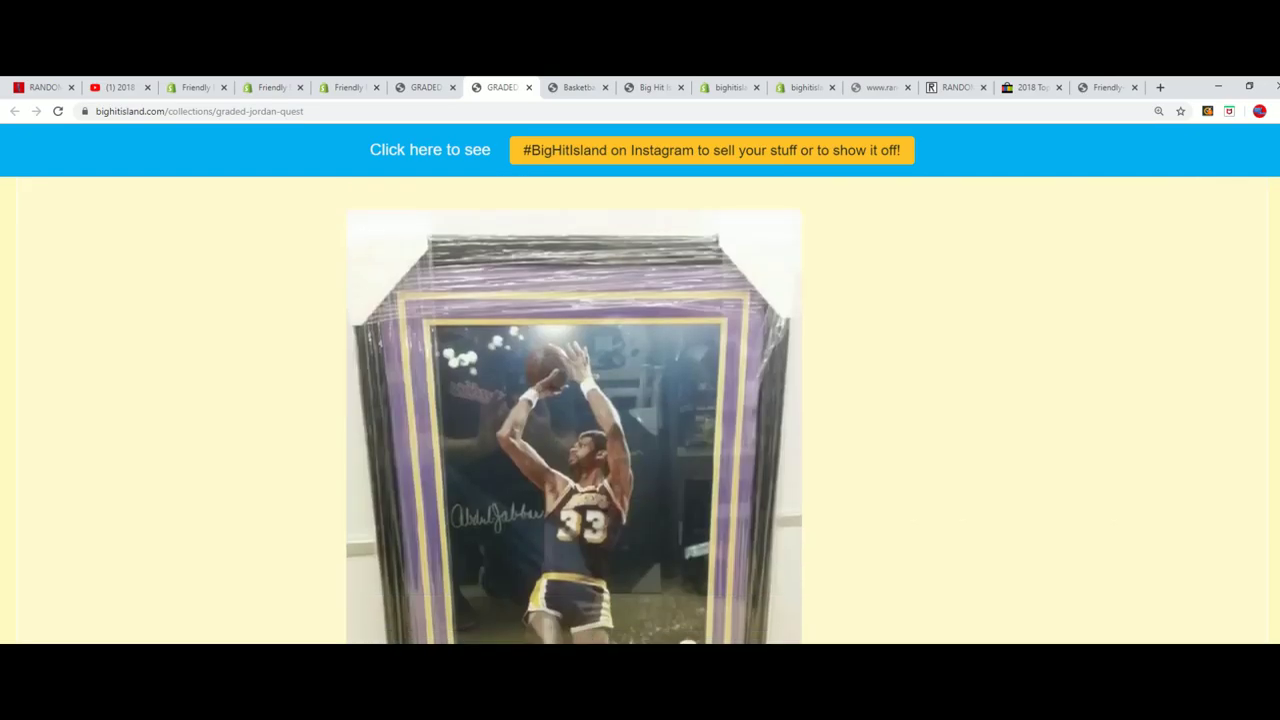
scroll(640, 410, "down", 10)
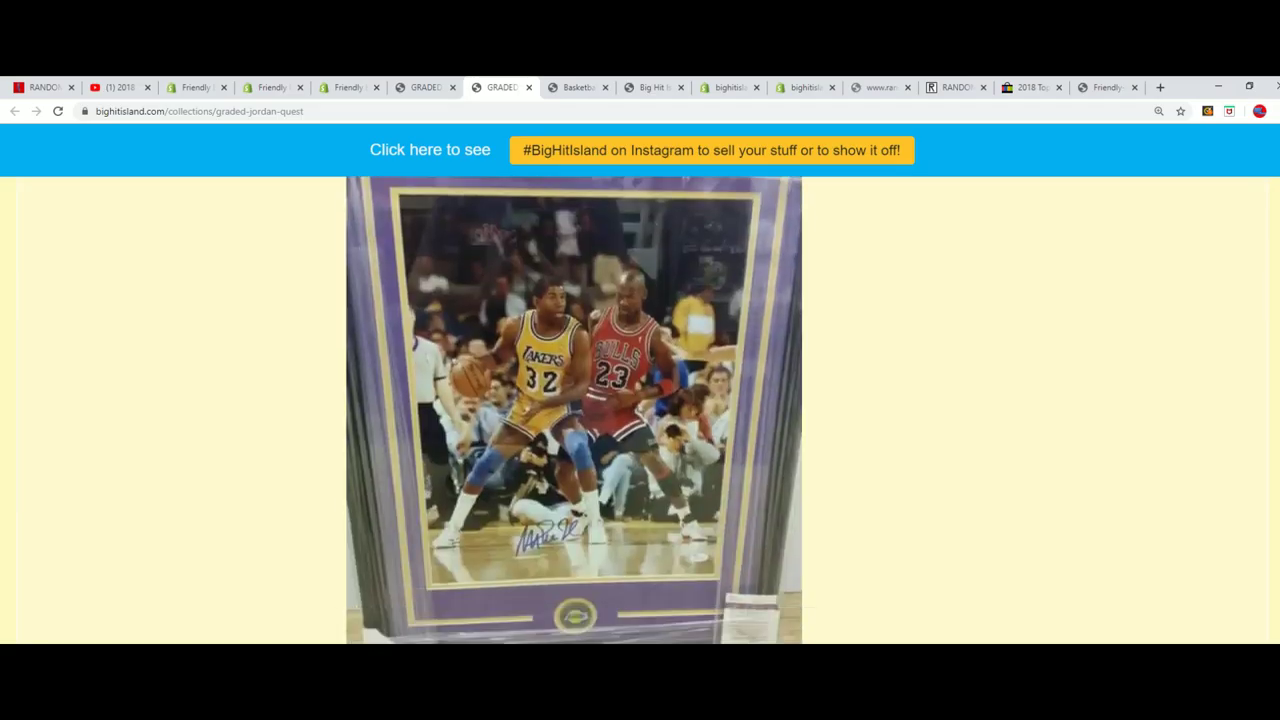
scroll(640, 410, "down", 5)
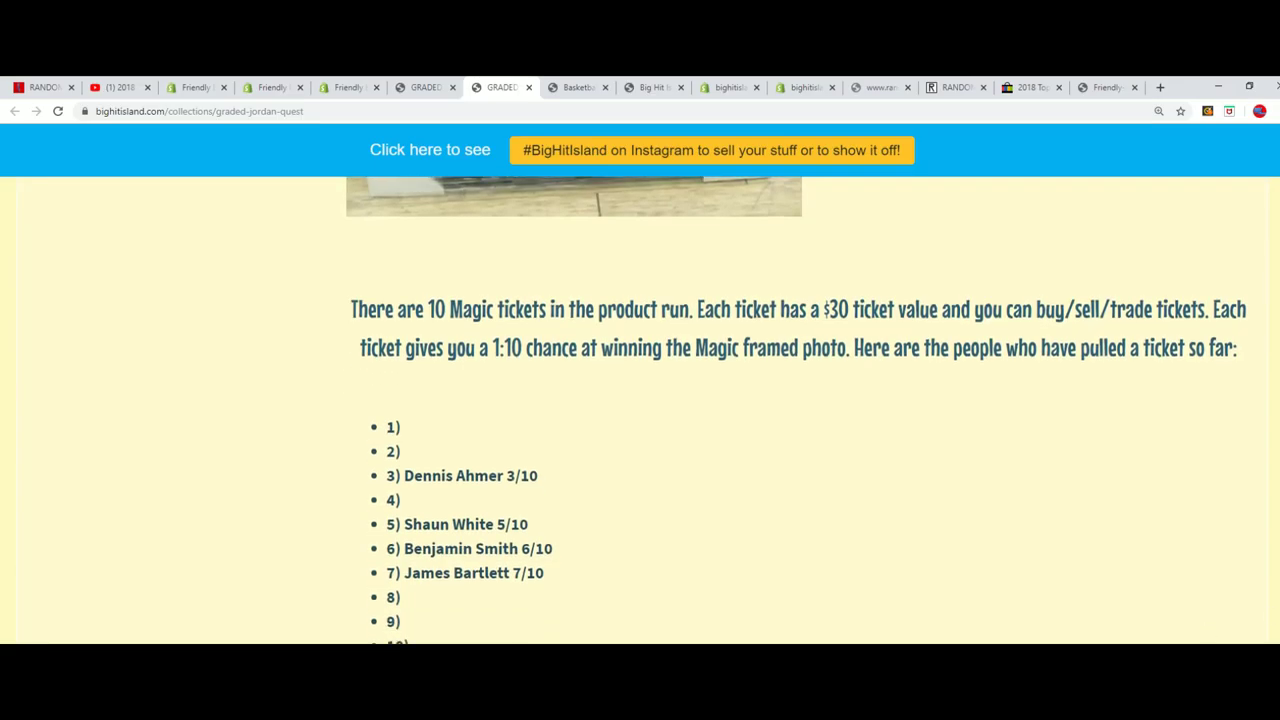
left_click_drag(528, 524, 412, 524)
scroll(684, 573, "down", 15)
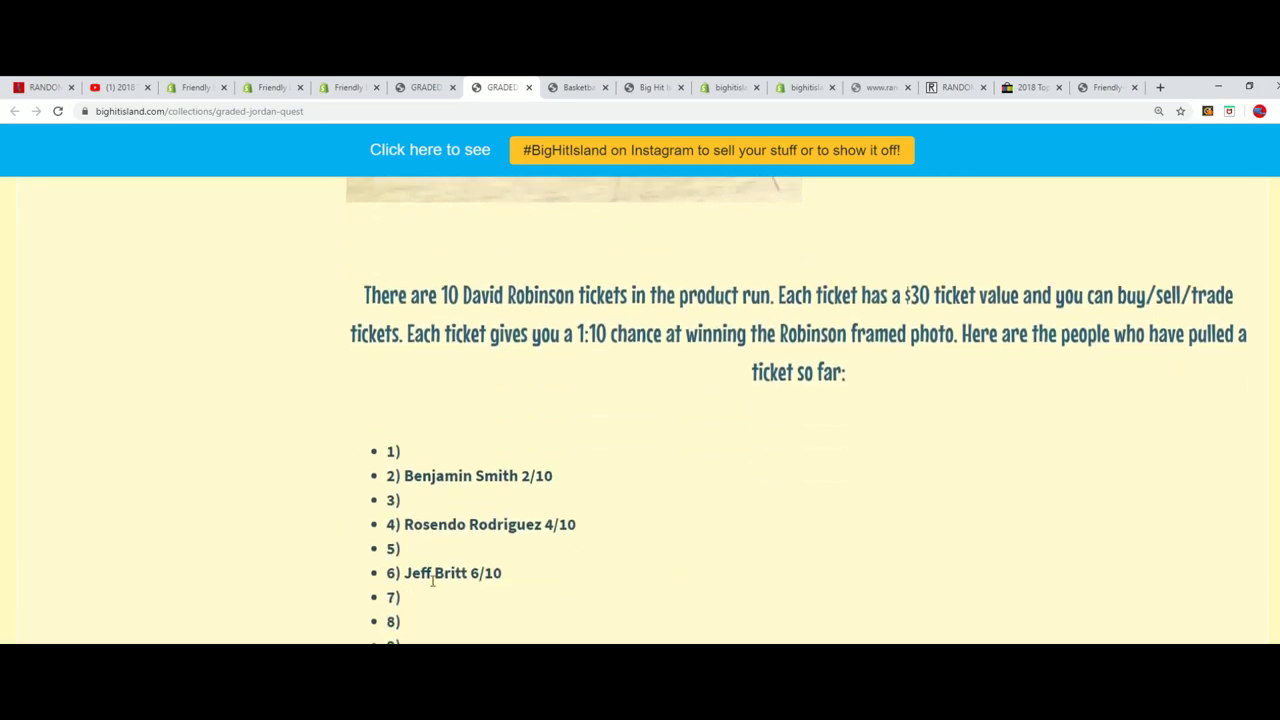
scroll(423, 480, "up", 5)
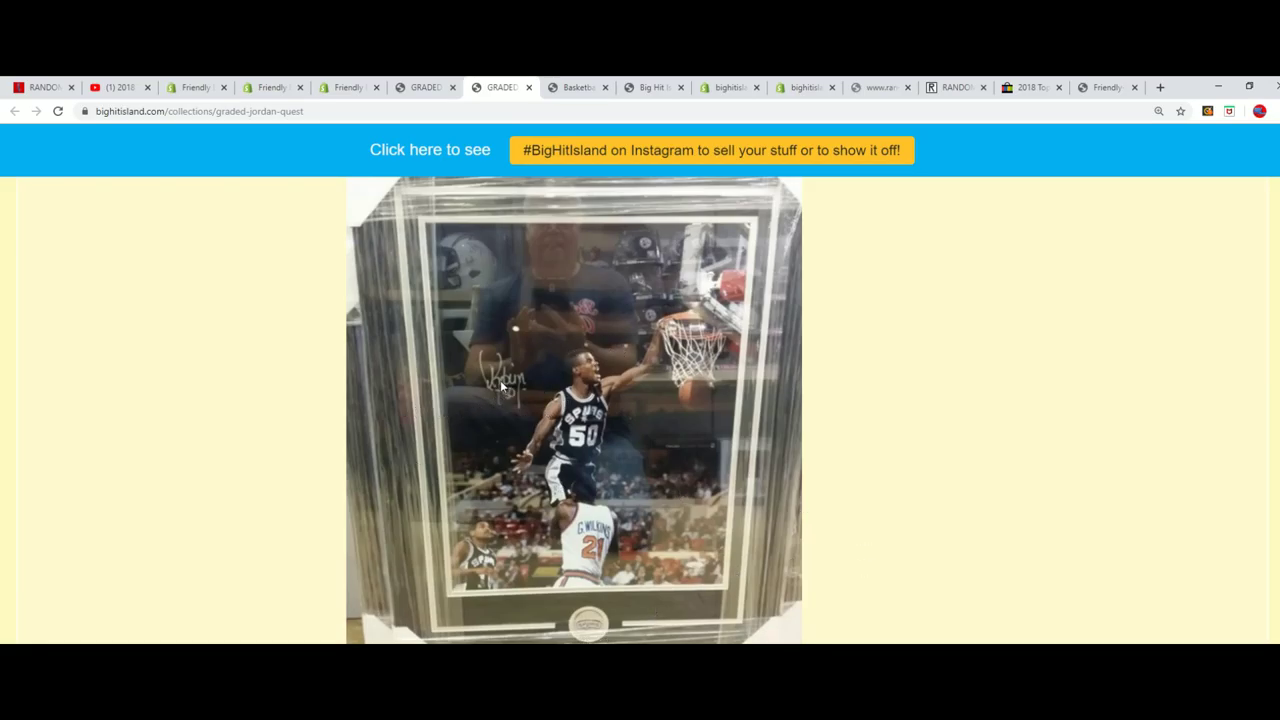
scroll(907, 363, "down", 5)
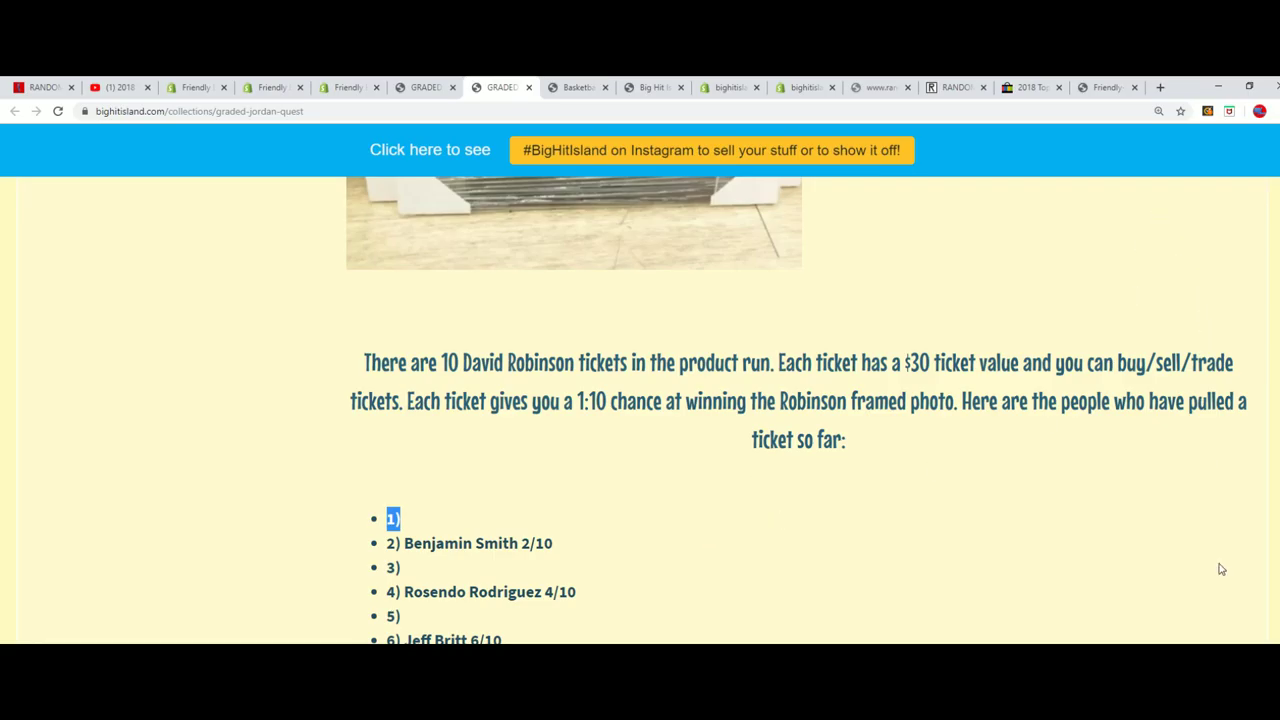
Step: Scroll to the top of the Graded Jordan Quest page and go to Map Promotion Game
scroll(1217, 271, "up", 15)
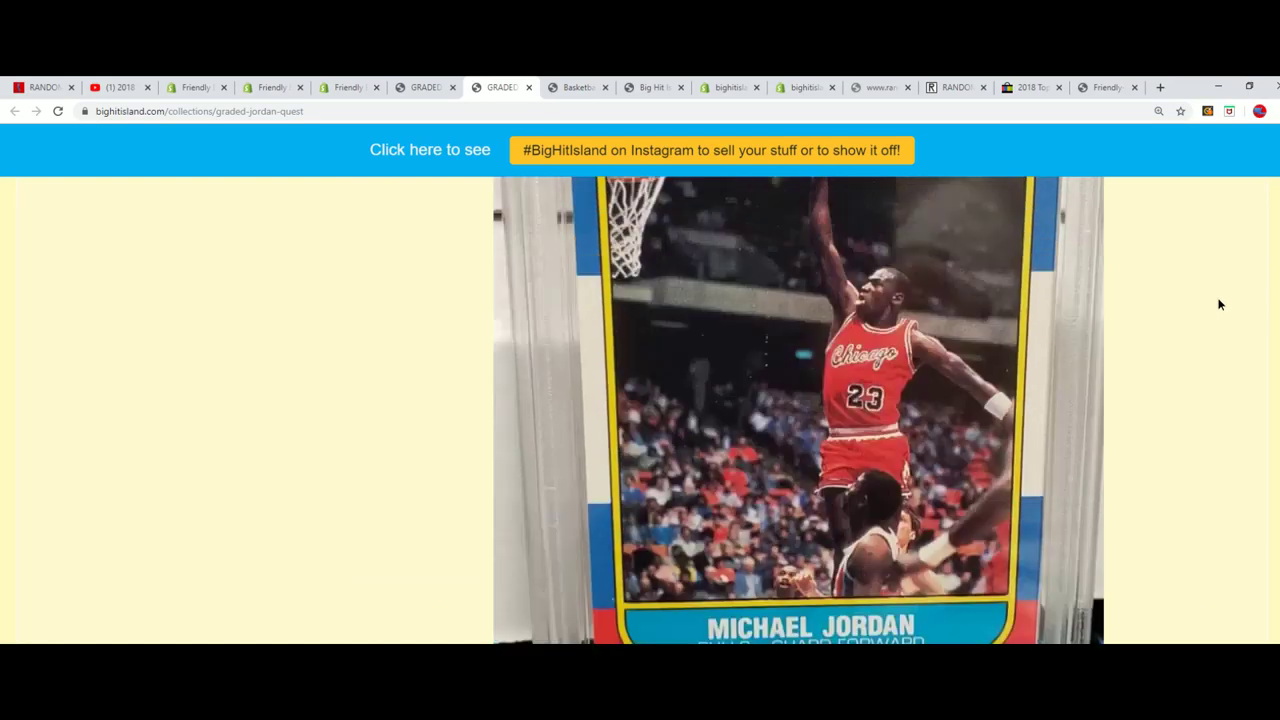
scroll(1217, 271, "up", 10)
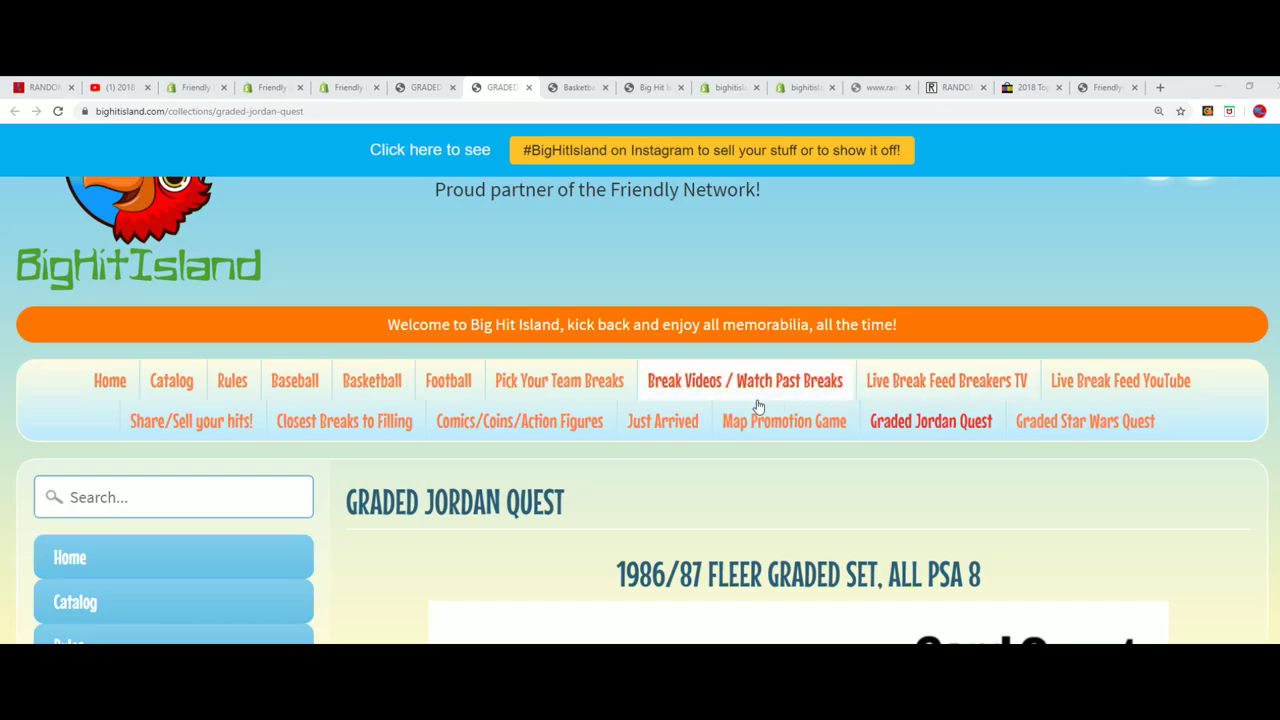
left_click(773, 424)
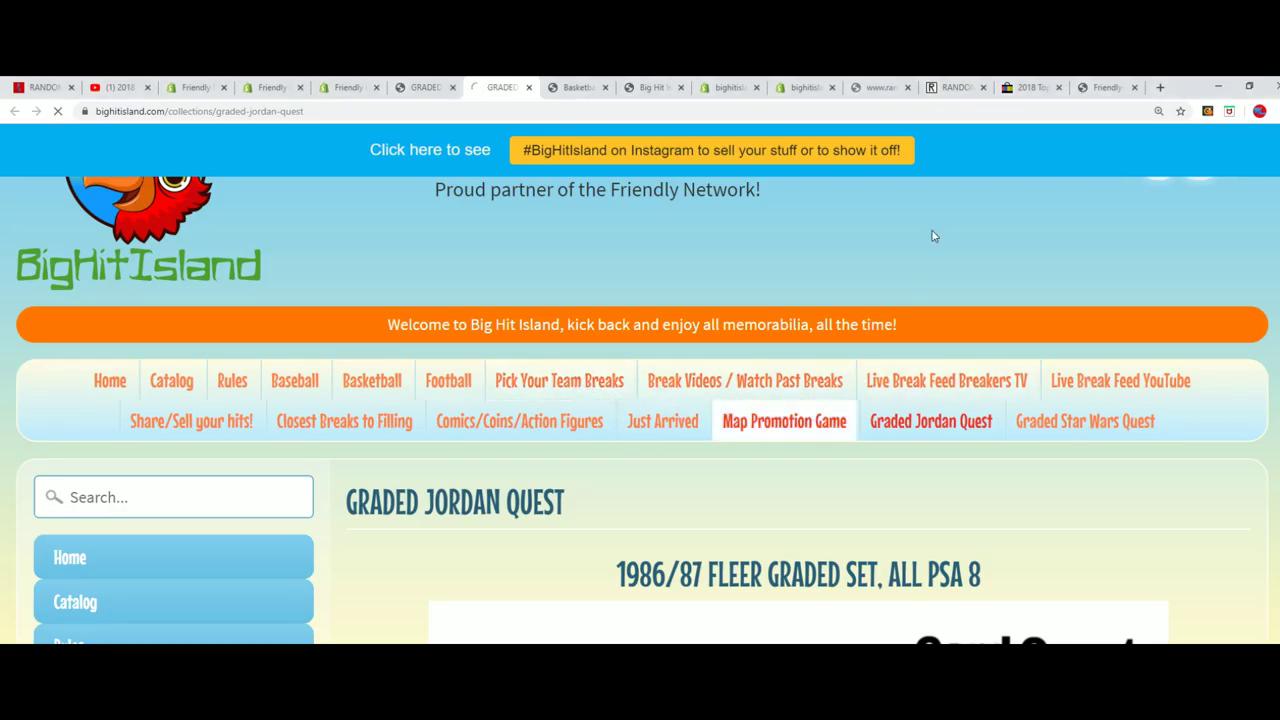
Step: Load a fresh List Randomizer form on RANDOM.ORG and paste in the numbered owner list
scroll(920, 323, "down", 4)
left_click(935, 88)
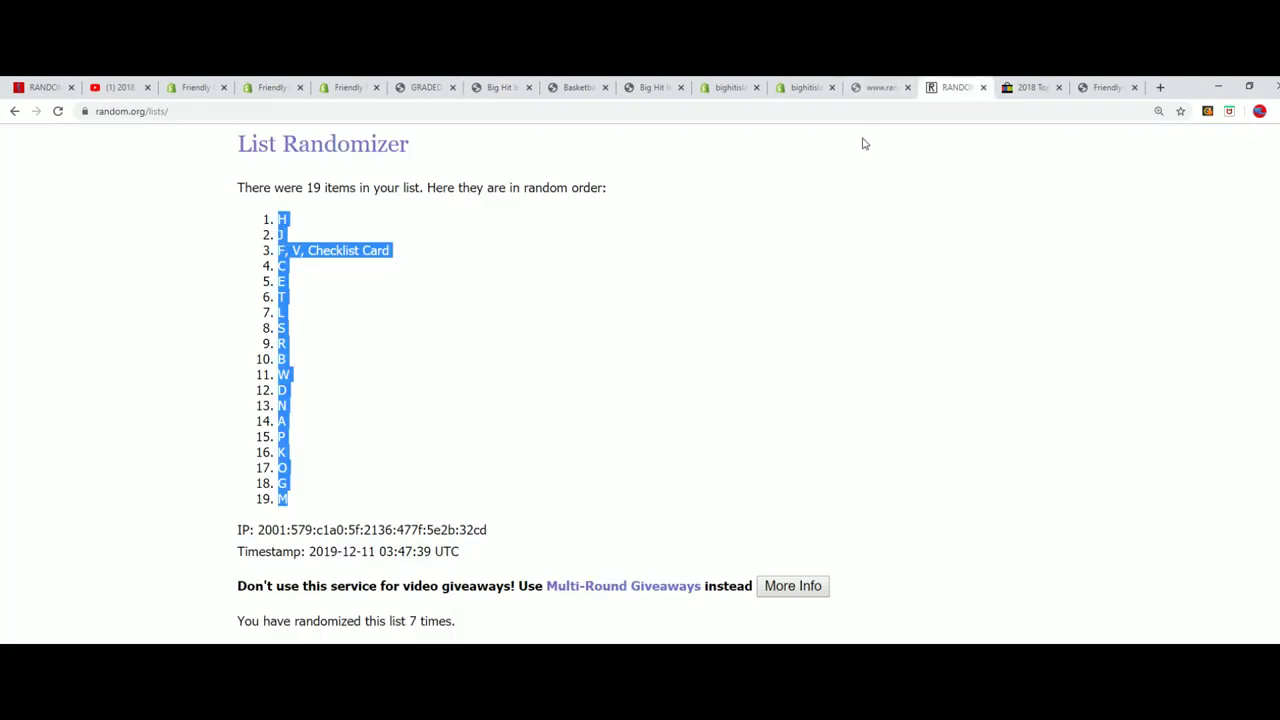
scroll(388, 434, "up", 3)
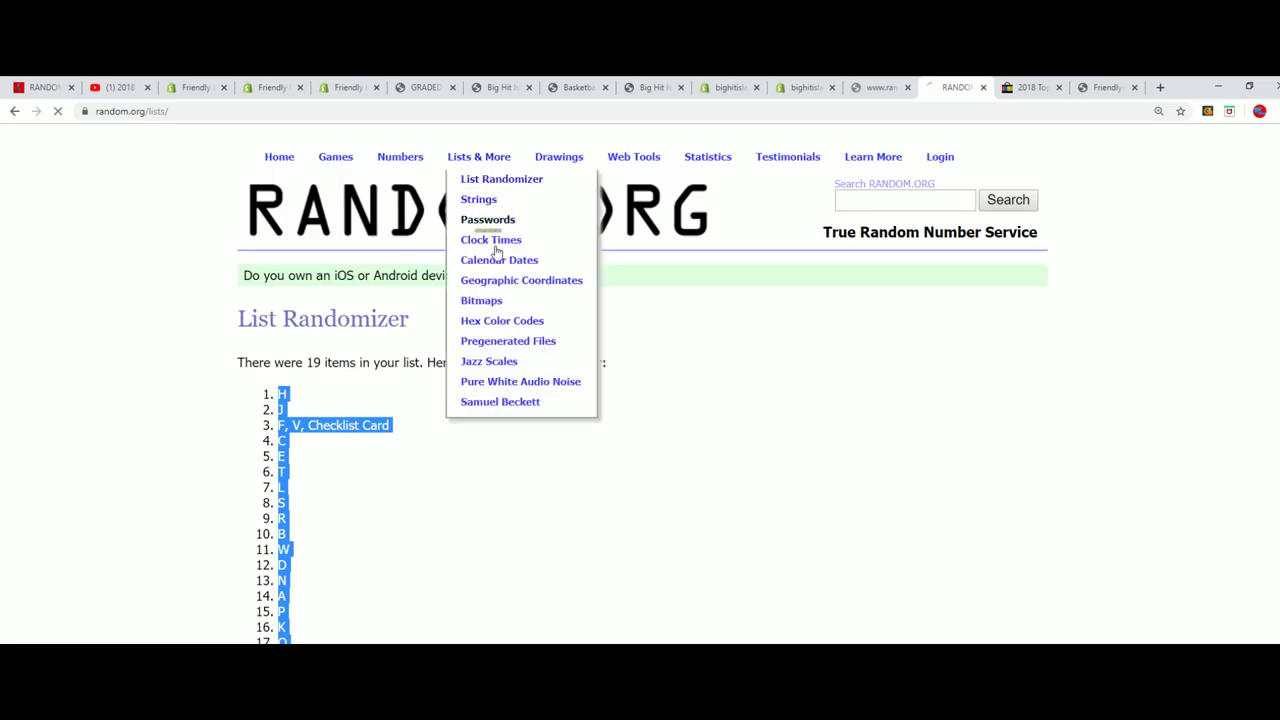
left_click(490, 177)
right_click(266, 520)
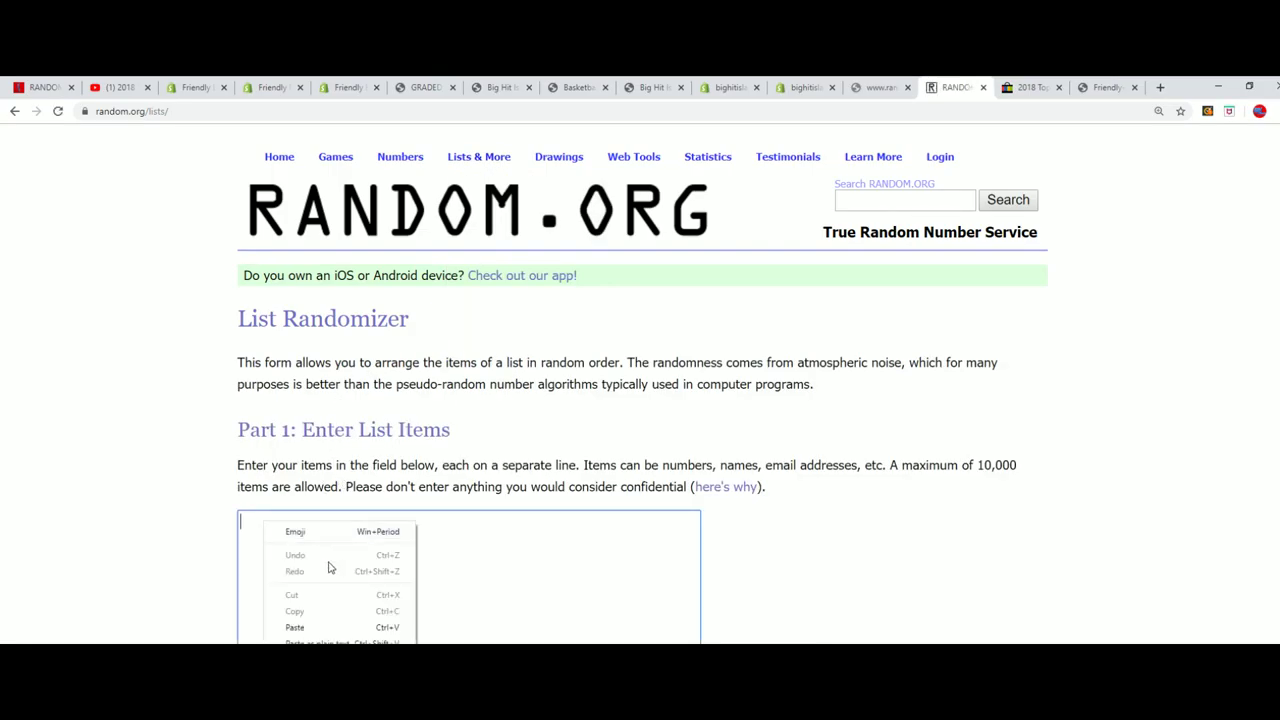
left_click(298, 622)
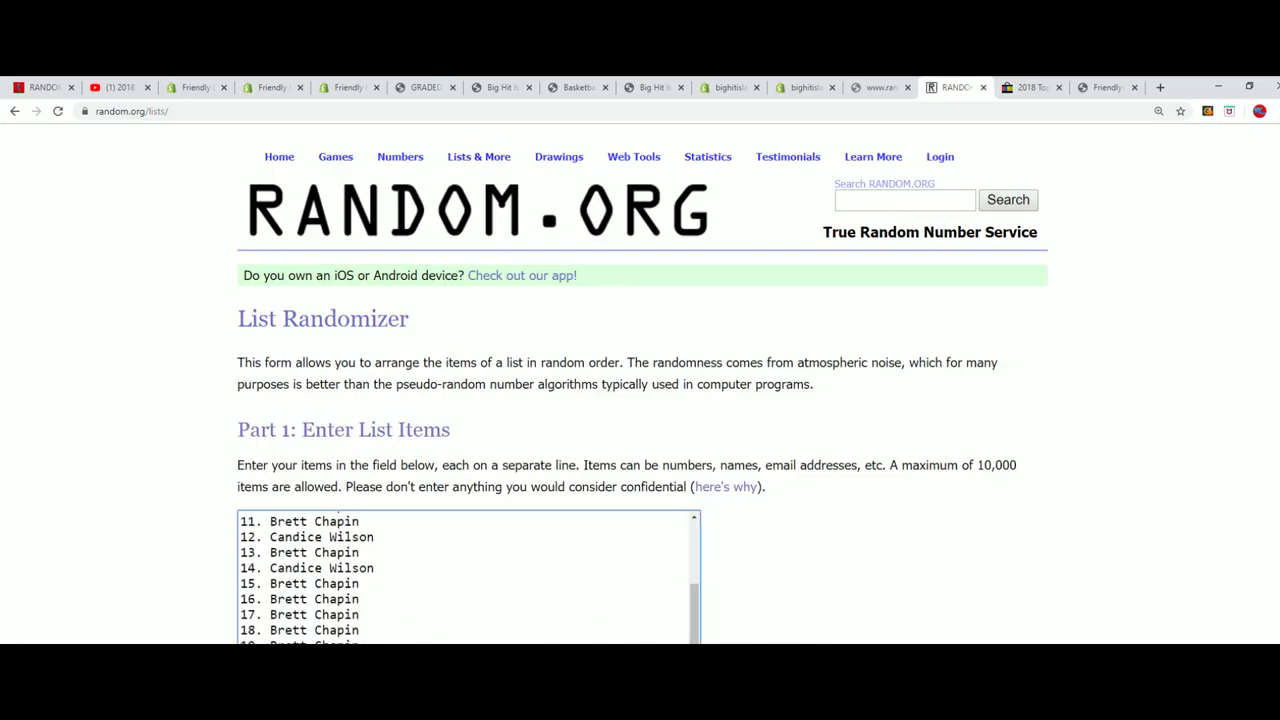
Step: Reshuffle the 19 owner entries with F5 until entry 4 leads the list
scroll(811, 549, "down", 1)
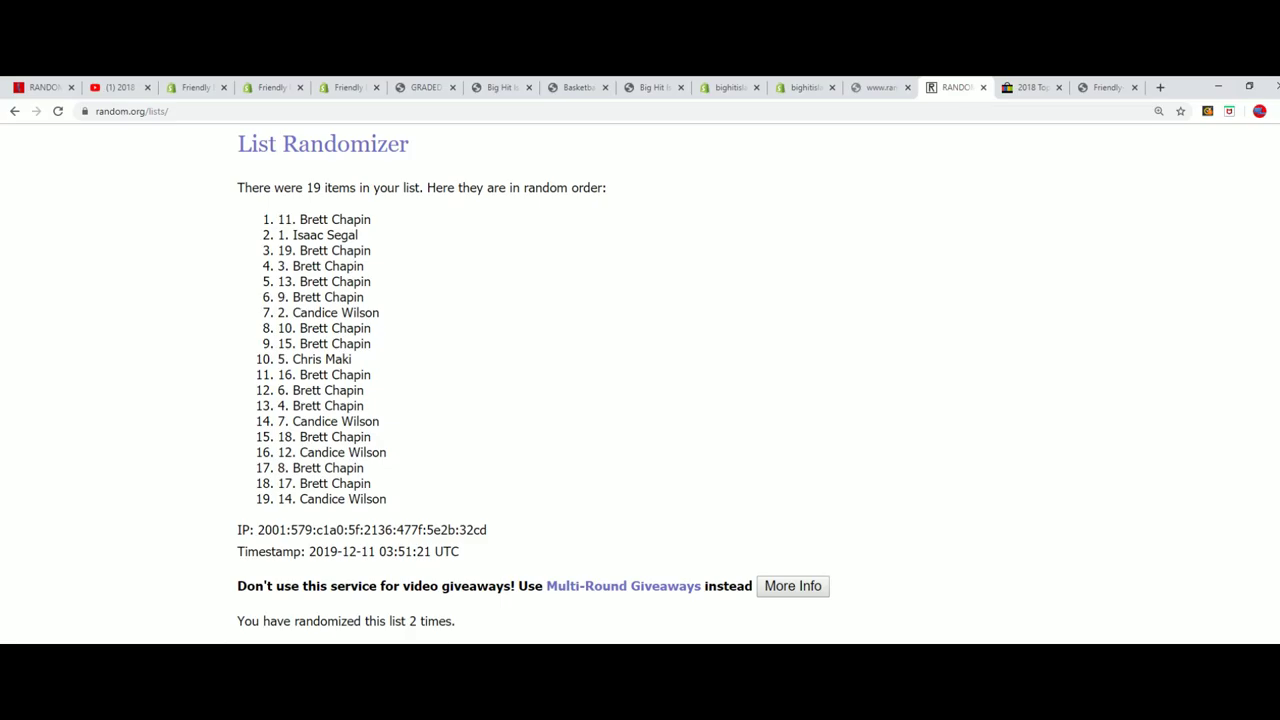
key("F5")
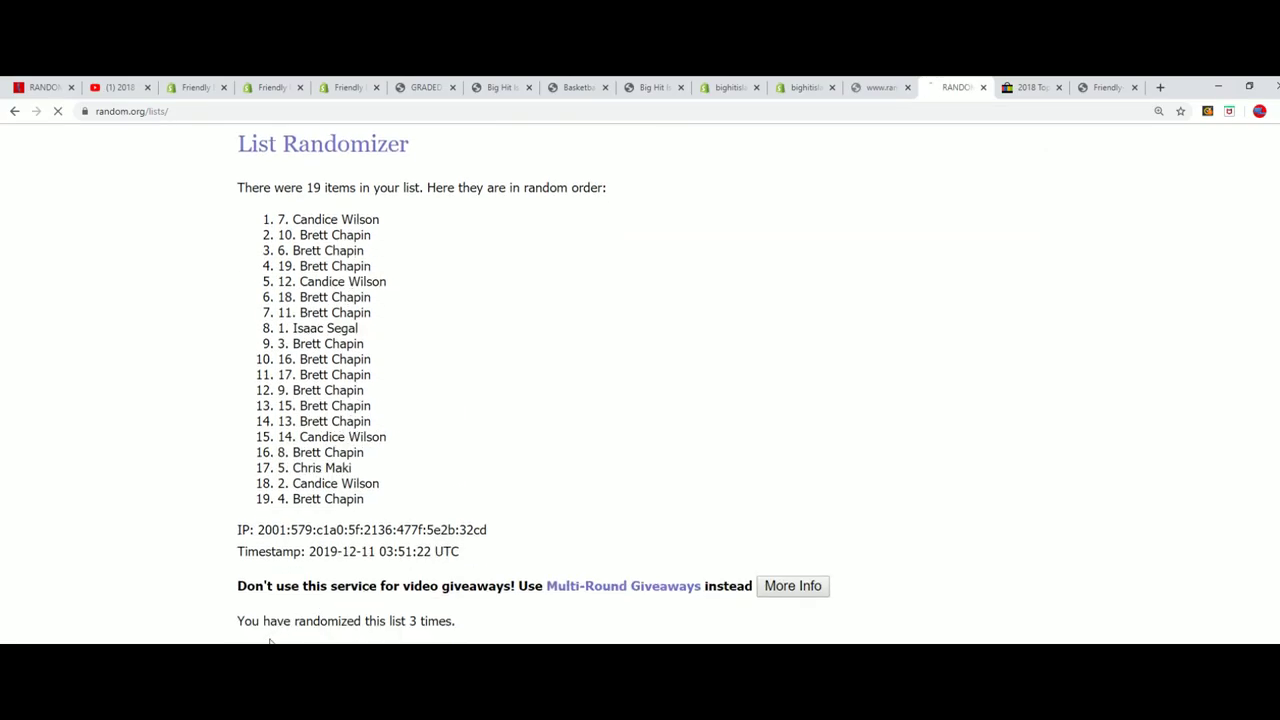
key("F5")
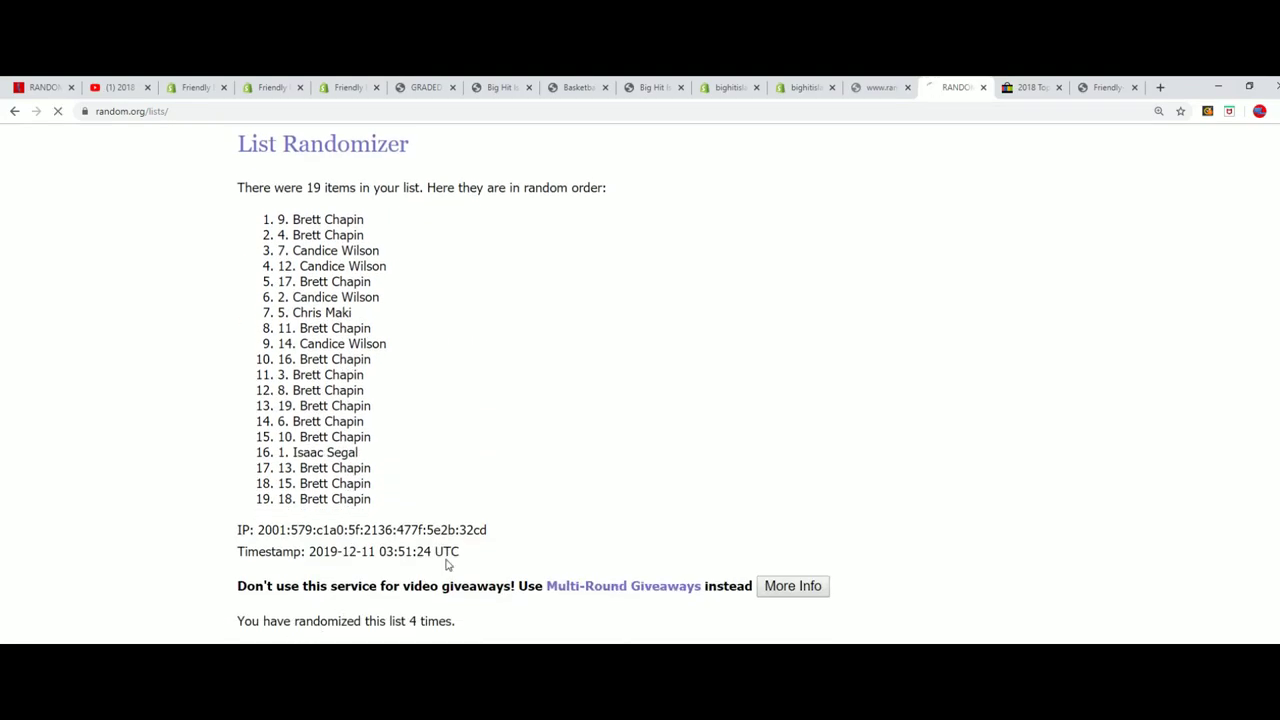
key("F5")
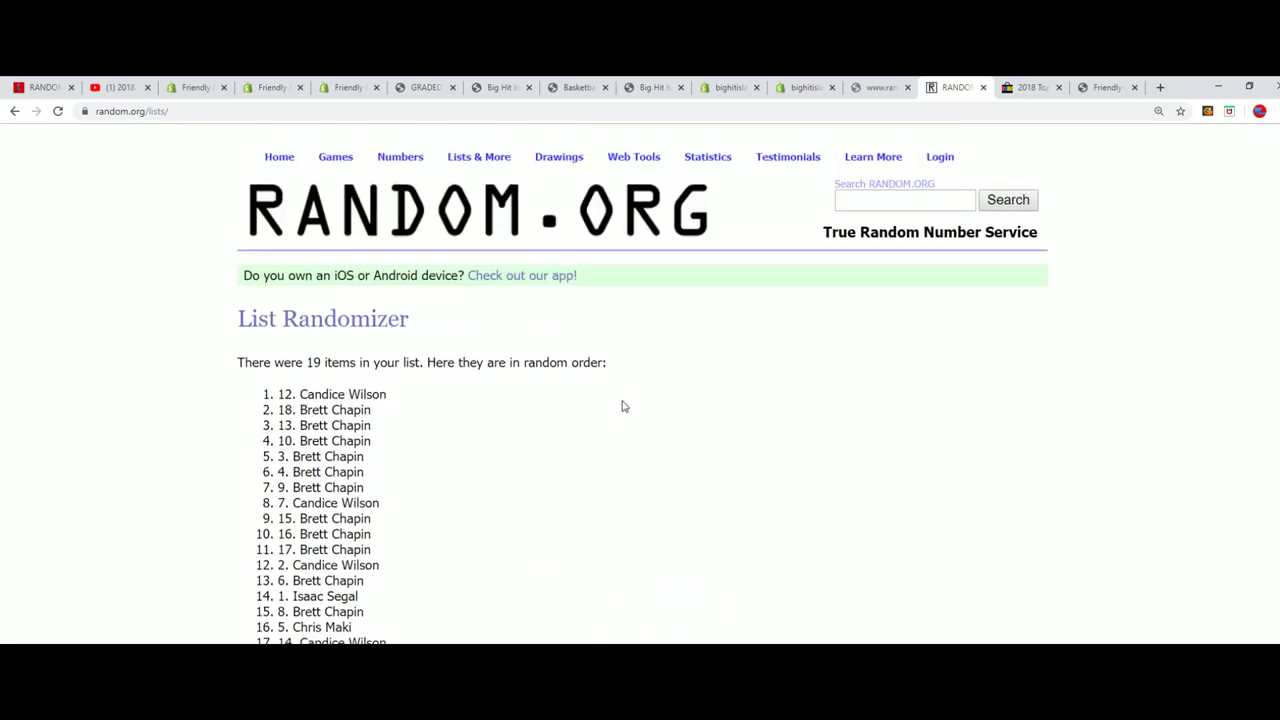
key("F5")
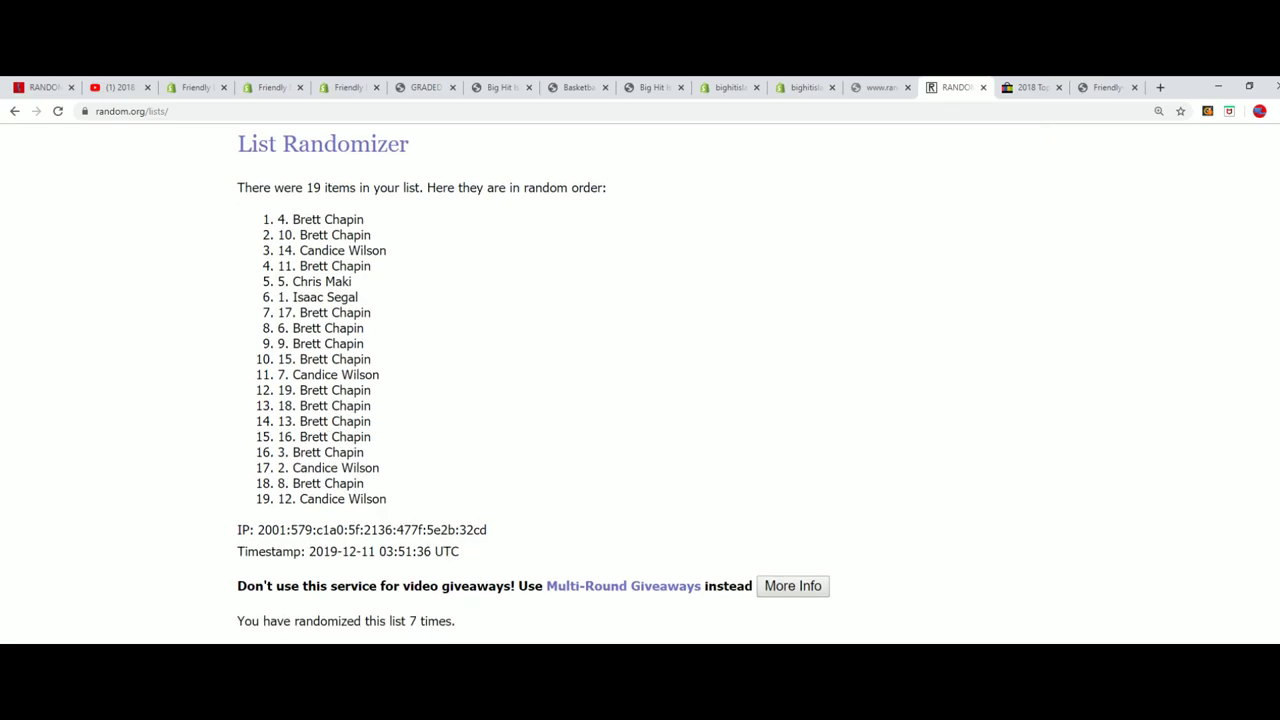
left_click_drag(372, 221, 319, 219)
scroll(470, 327, "up", 1)
scroll(440, 345, "up", 2)
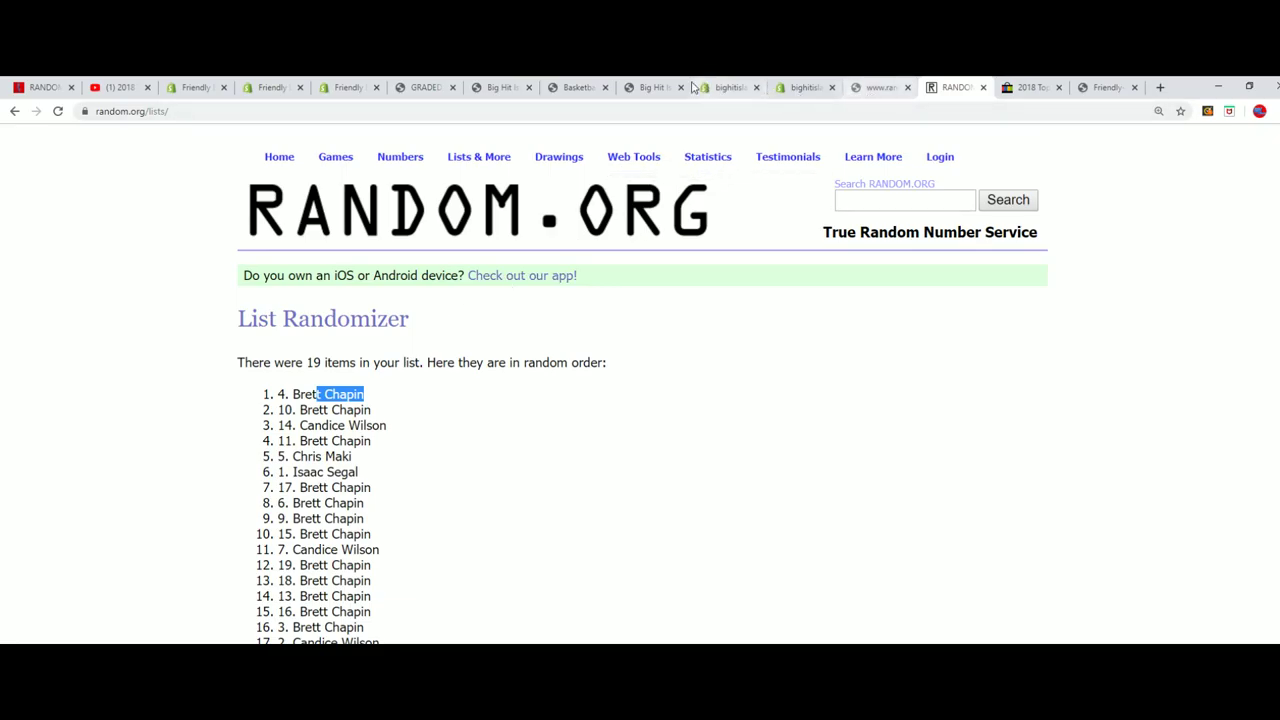
Step: On the Big Hit Island map page, highlight the winner's name in row 5 and the last names in row 6
left_click(654, 87)
scroll(584, 521, "down", 20)
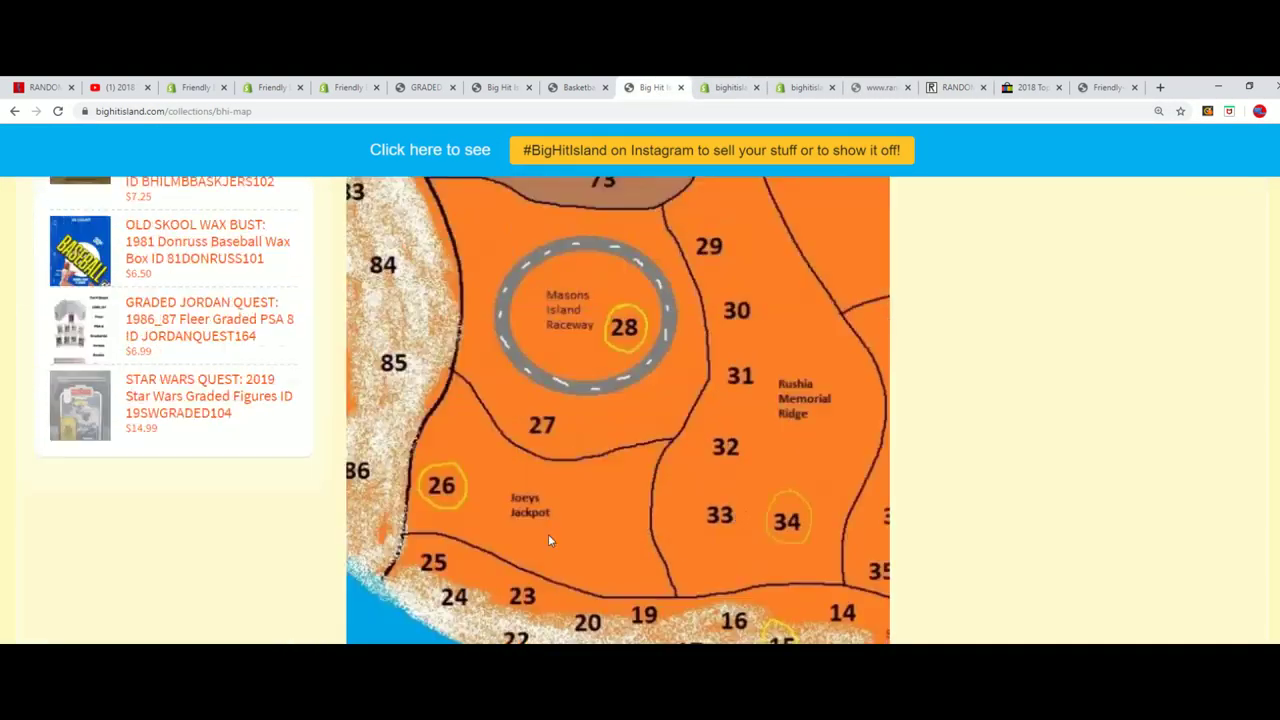
scroll(584, 595, "down", 15)
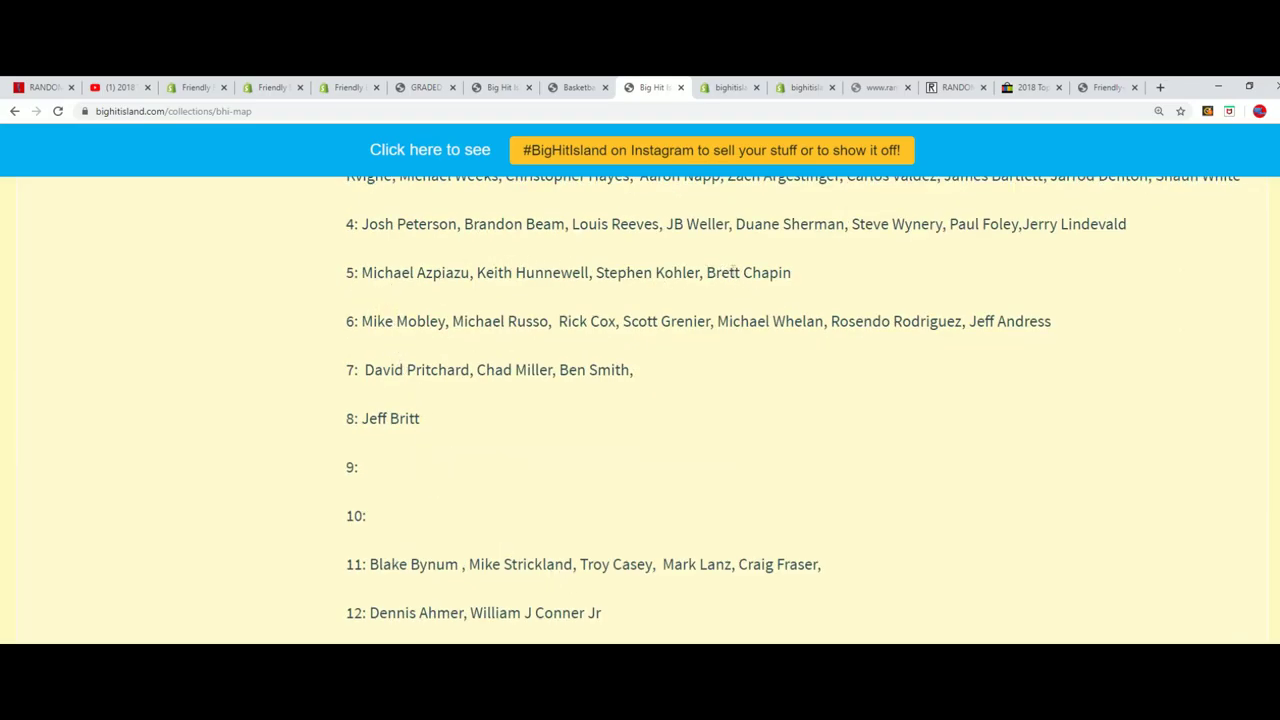
left_click_drag(735, 270, 809, 277)
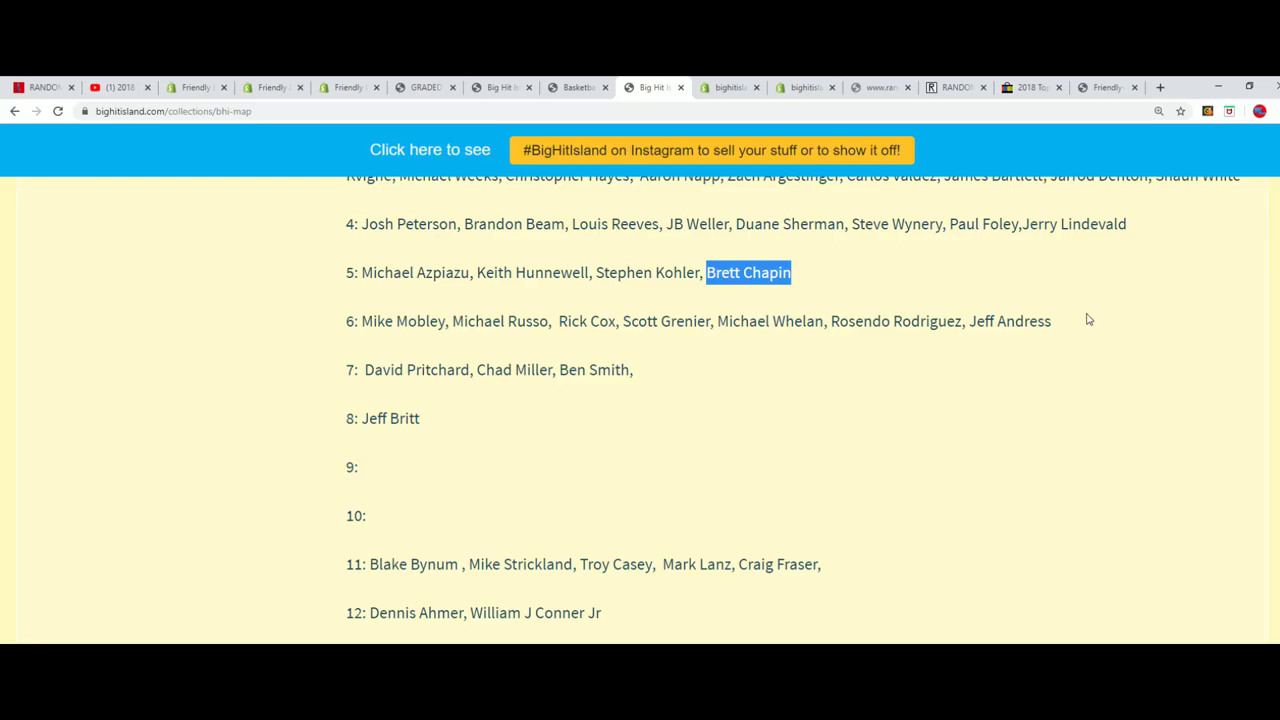
left_click_drag(1089, 319, 902, 321)
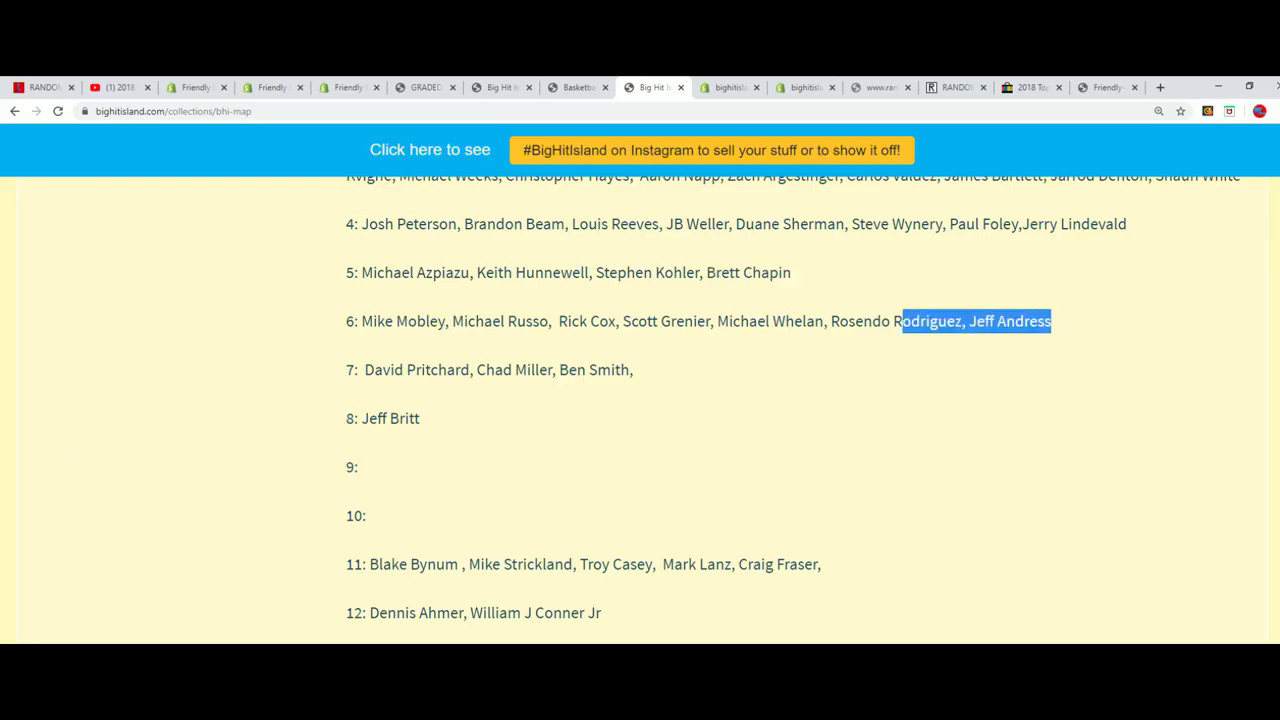